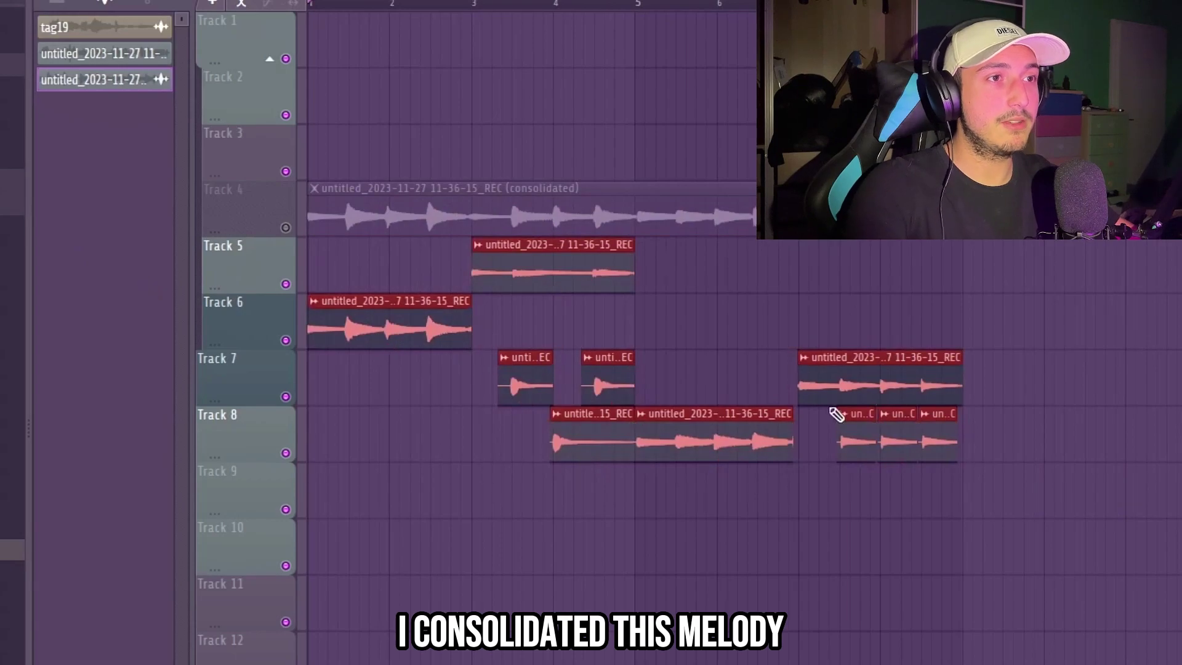
Consolidate the melody clips into one clip and open it in the time warper.
key(ctrl+alt+c)
key(Return)
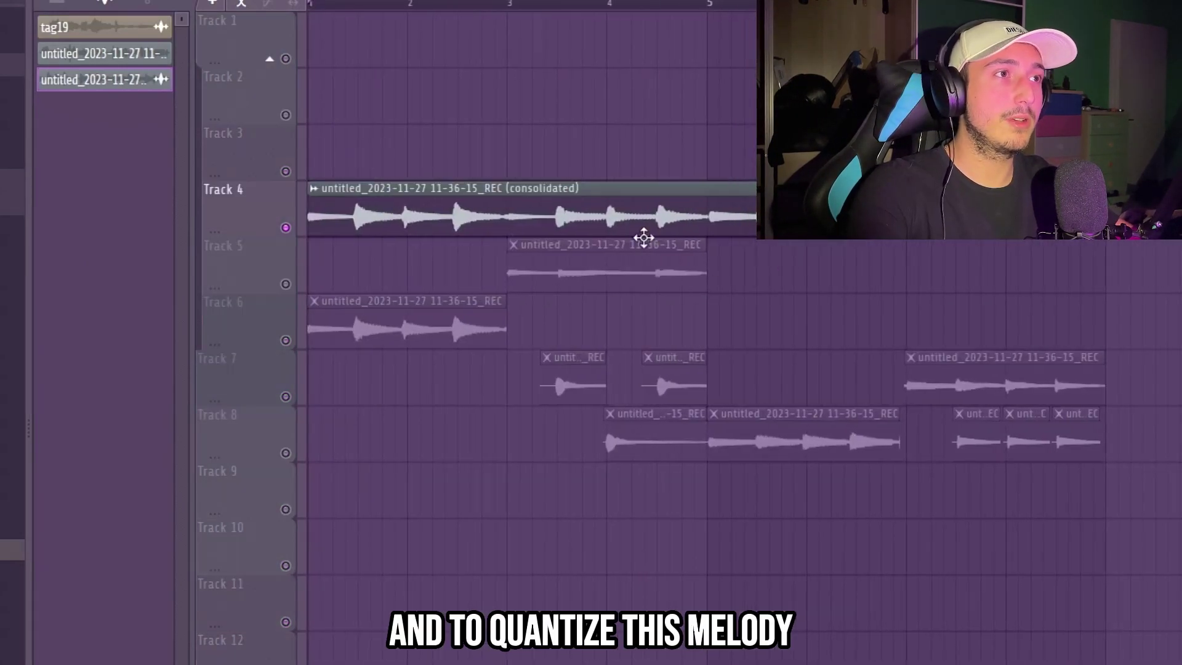
double_click(653, 215)
right_click(322, 429)
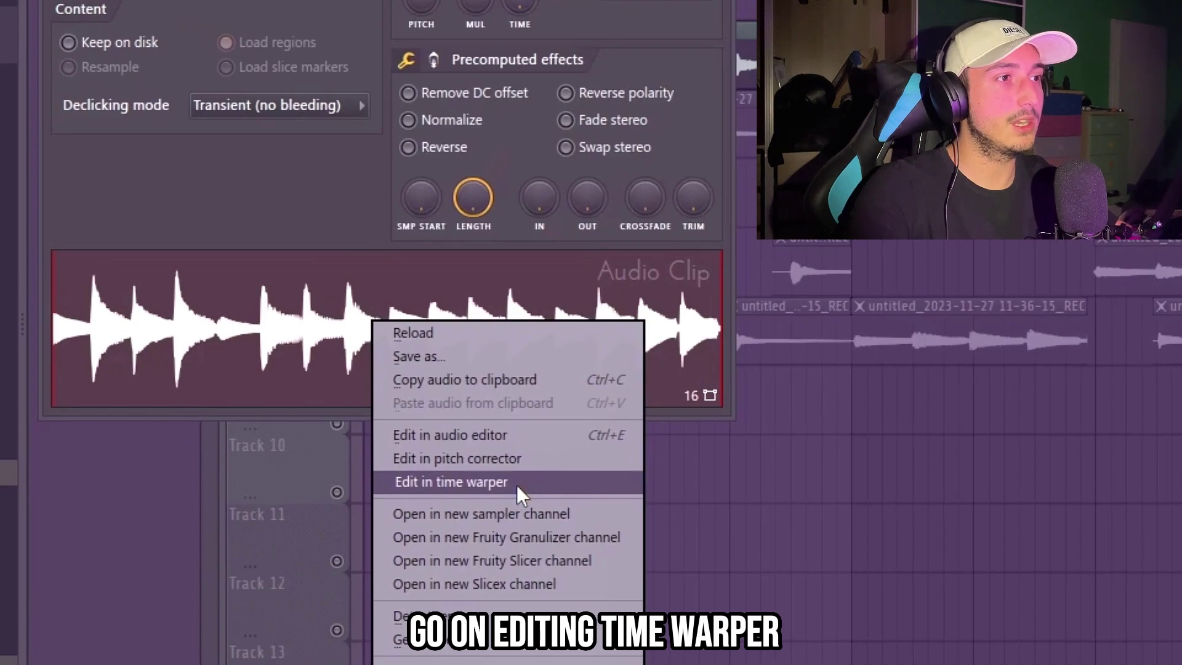
click(516, 485)
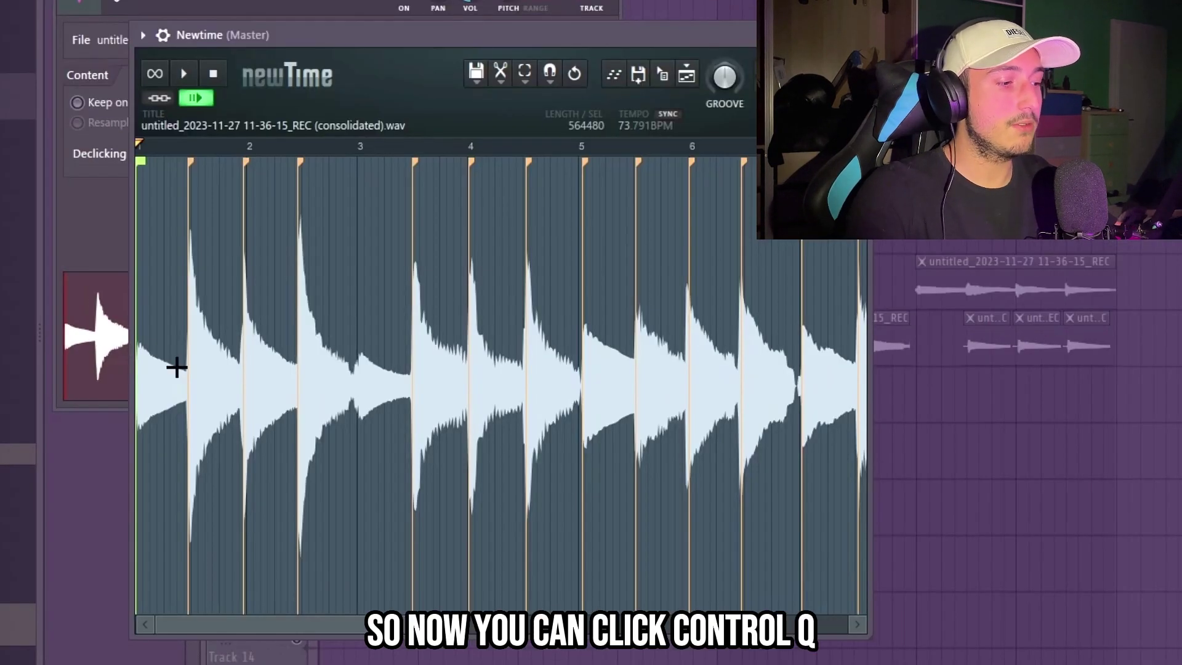
Quantize the melody to the beat grid and place the warped '(consolidated)_5' audio on Track 2.
key(ctrl+q)
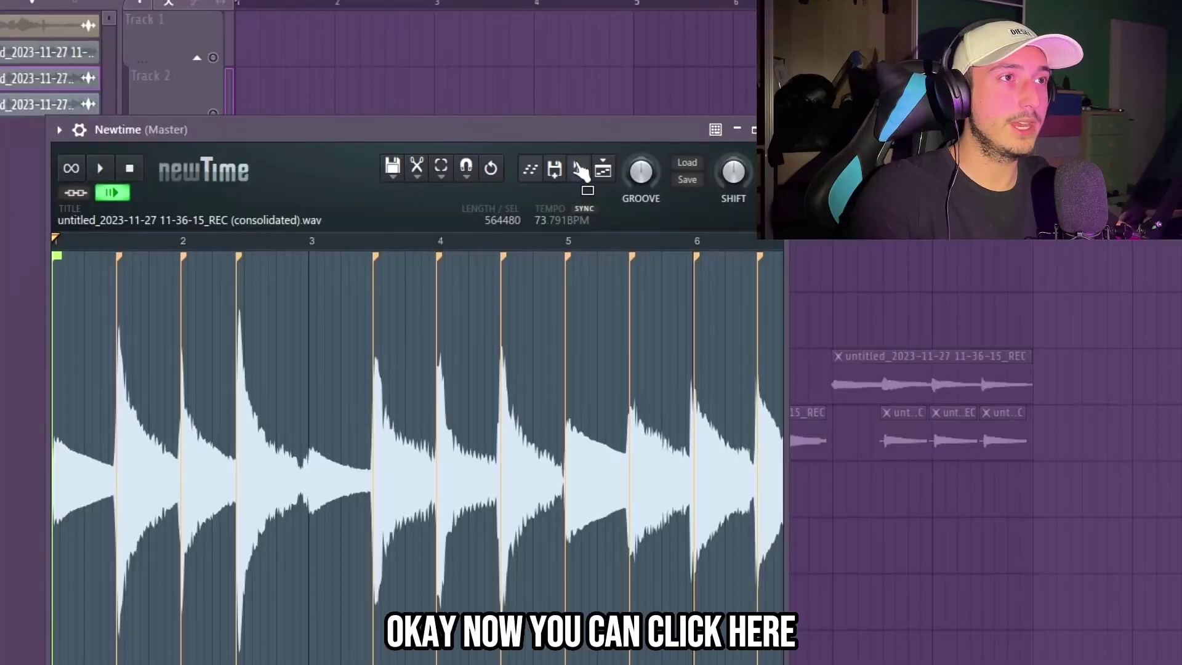
click(586, 180)
drag(685, 129, 694, 173)
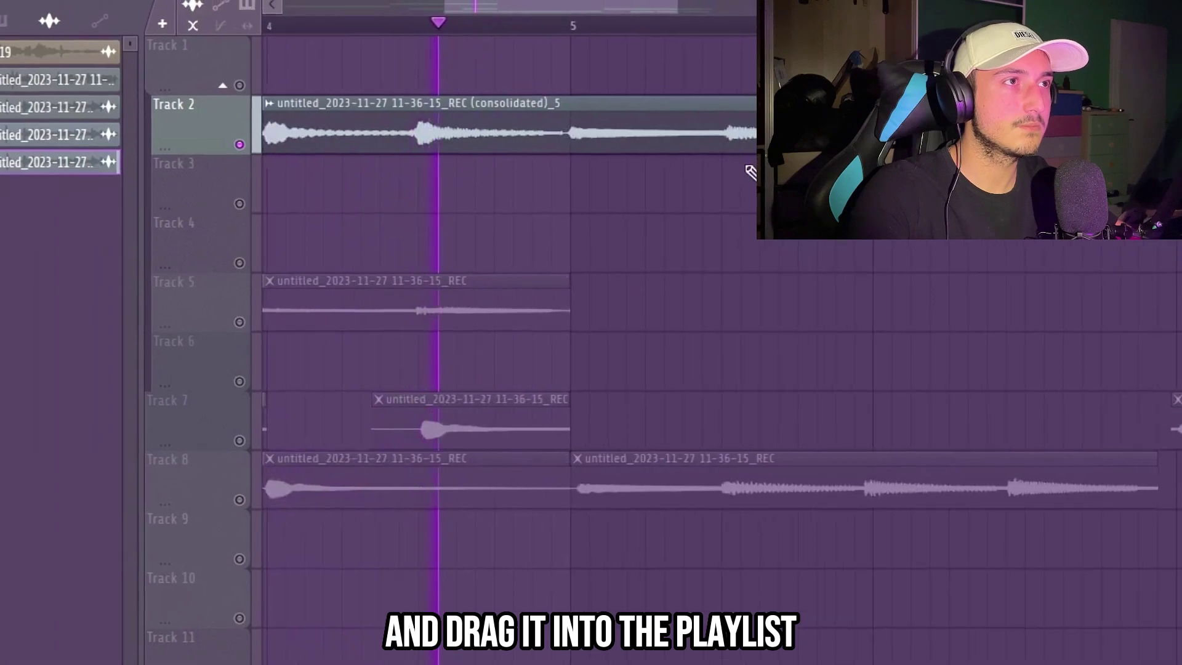
Scroll up and down the playlist to review the idea clips and the quantized melody.
scroll(562, 223, down, 6)
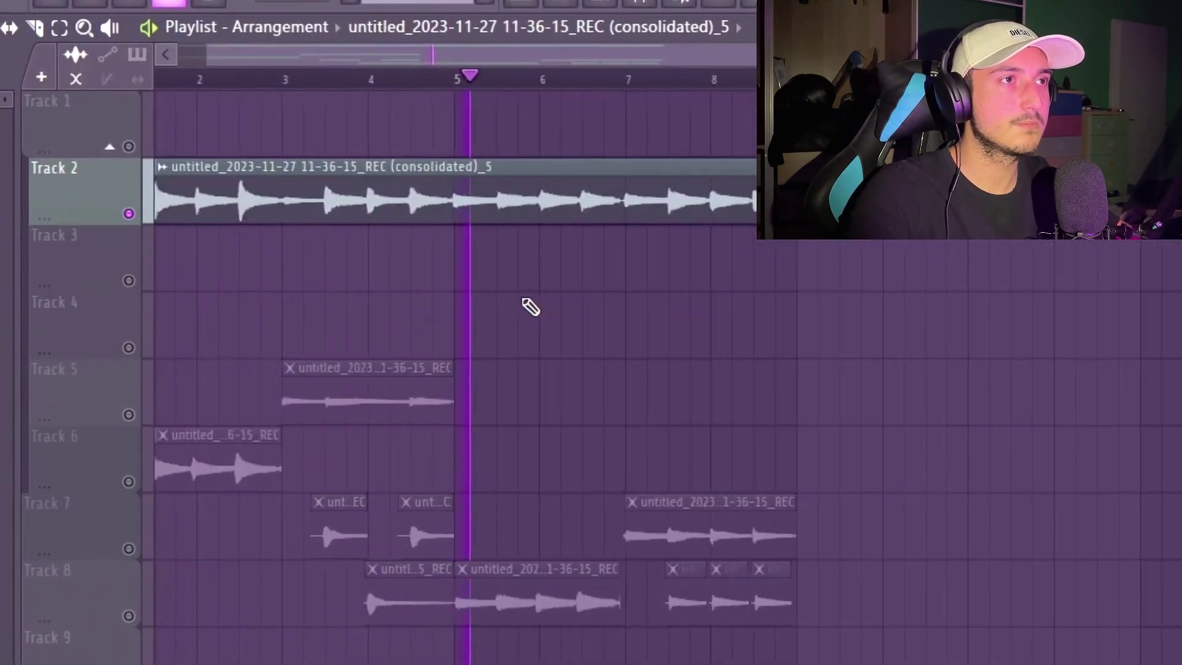
scroll(638, 197, up, 3)
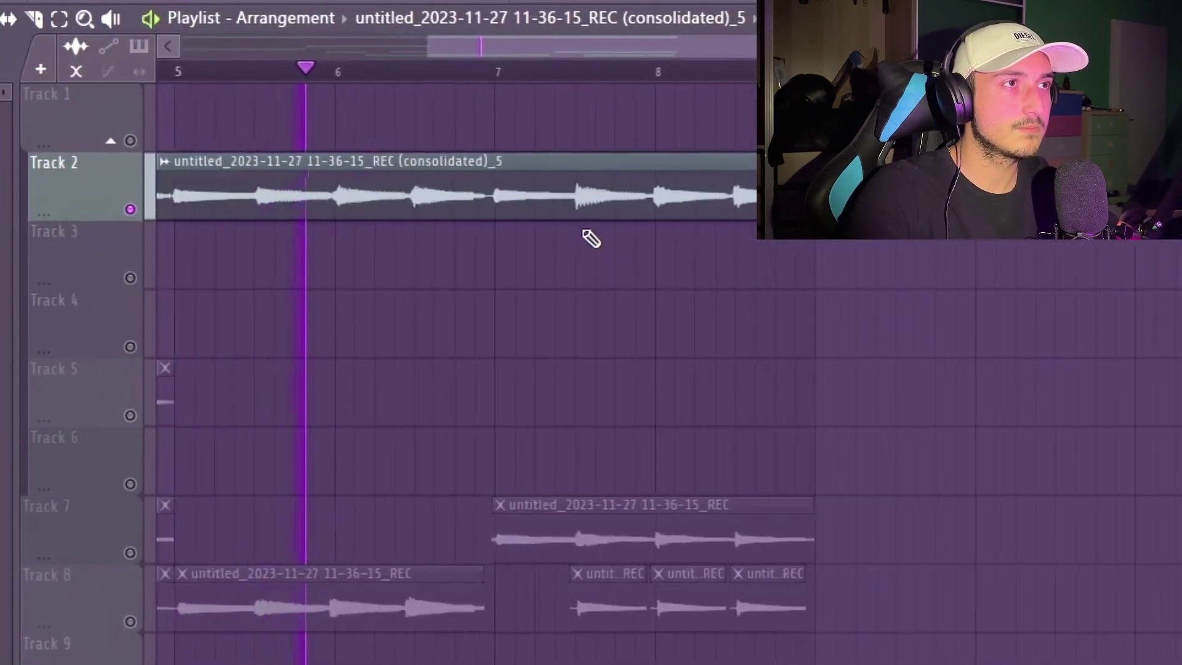
scroll(594, 237, up, 2)
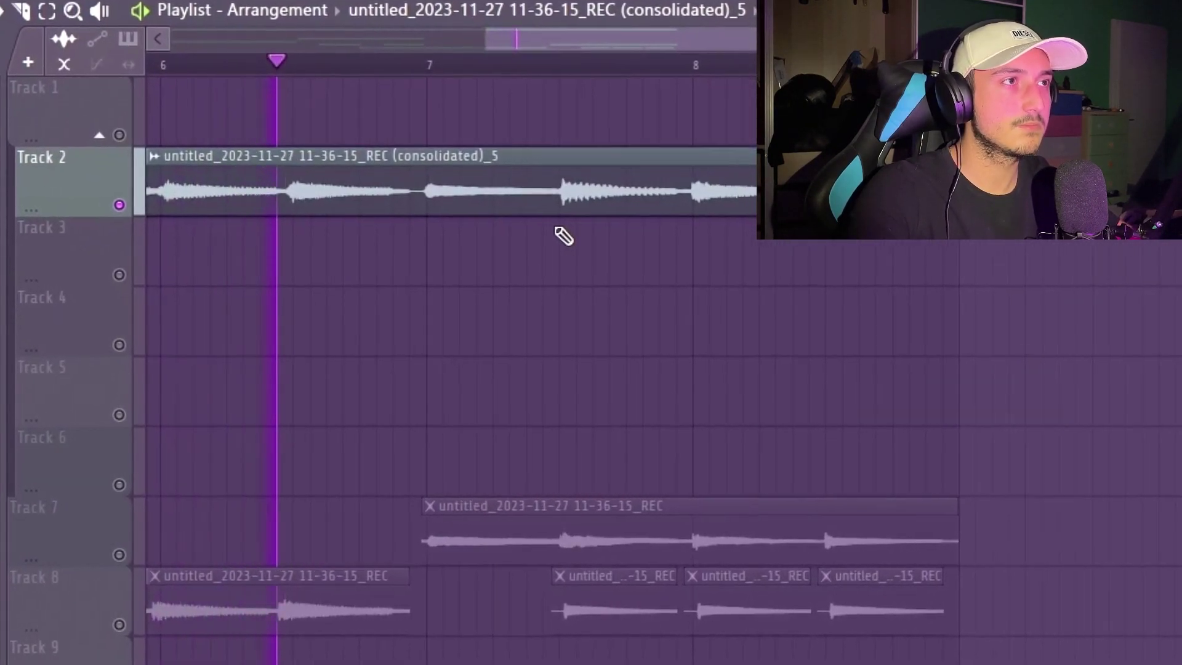
scroll(554, 244, down, 4)
scroll(502, 234, down, 2)
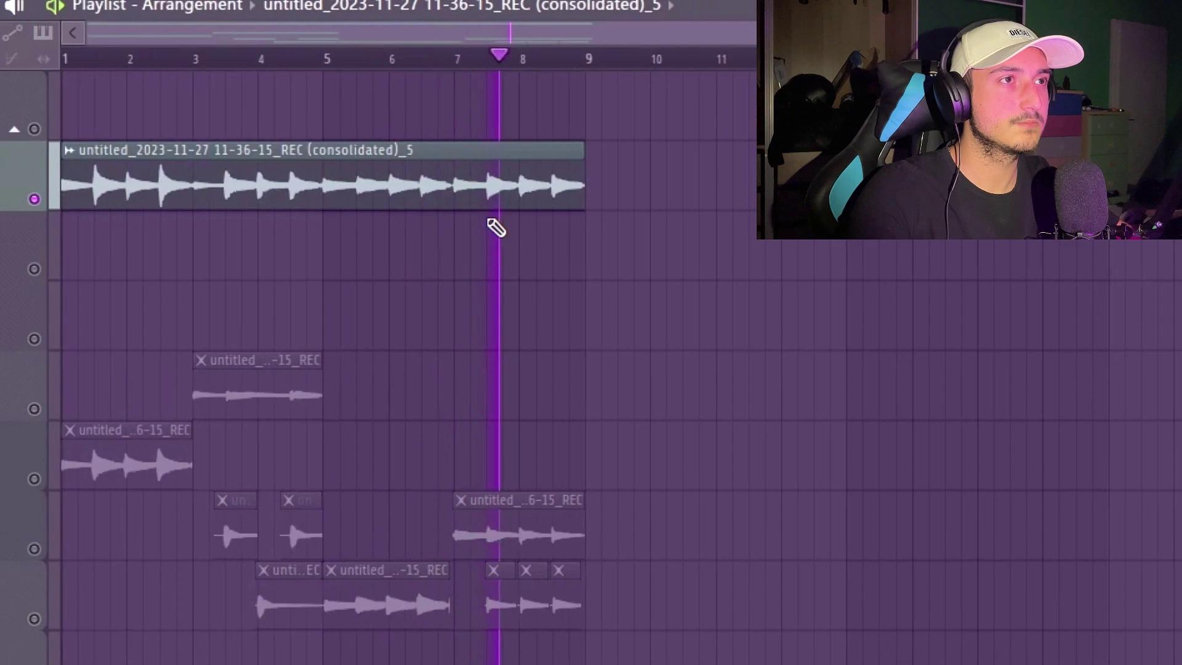
scroll(585, 203, up, 5)
scroll(707, 237, up, 3)
scroll(713, 240, down, 3)
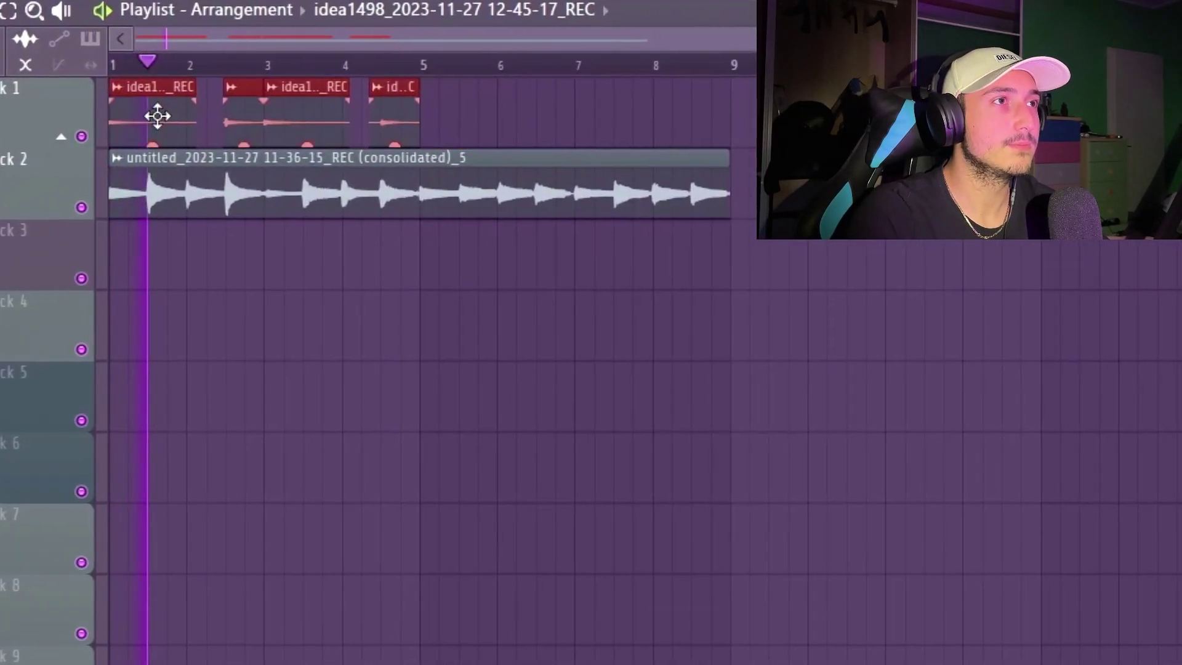
Duplicate the Track 1 idea clips four bars later, then select every clip in both tracks.
key(ctrl+b)
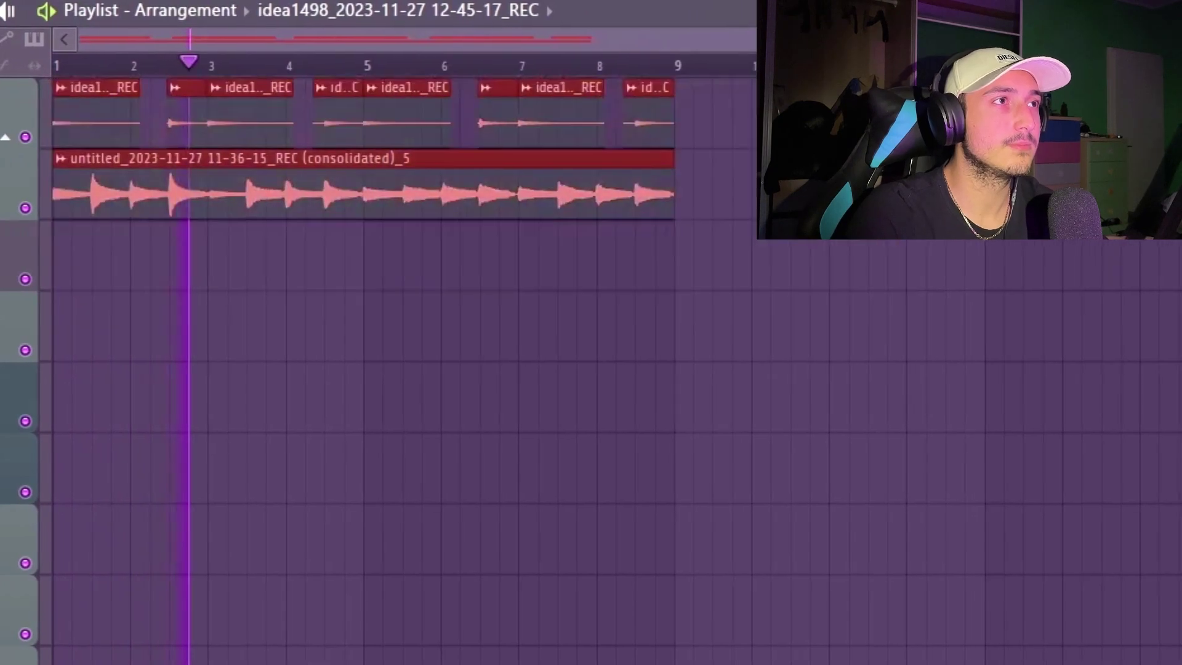
drag(812, 285, 124, 111)
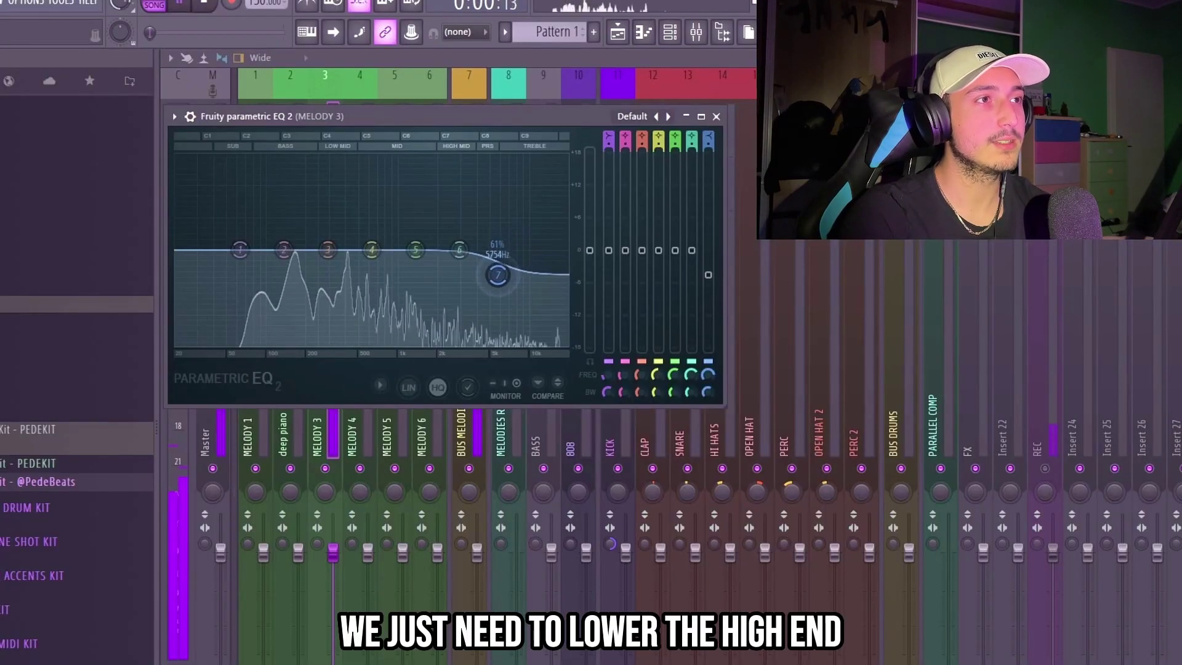
Pull the high-shelf band 7 down in MELODY 3's Fruity Parametric EQ 2.
drag(498, 275, 497, 284)
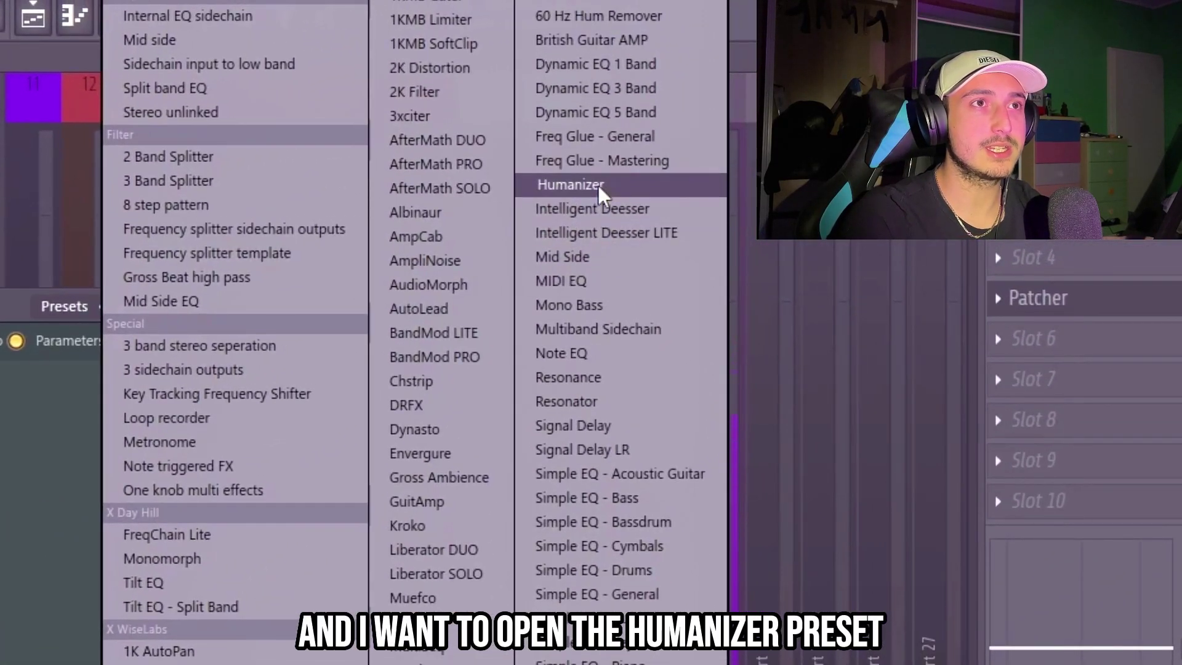
Load the Humanizer preset, raise Pitch Variation and Stereo, then show the Stereo Shaper presets.
click(599, 188)
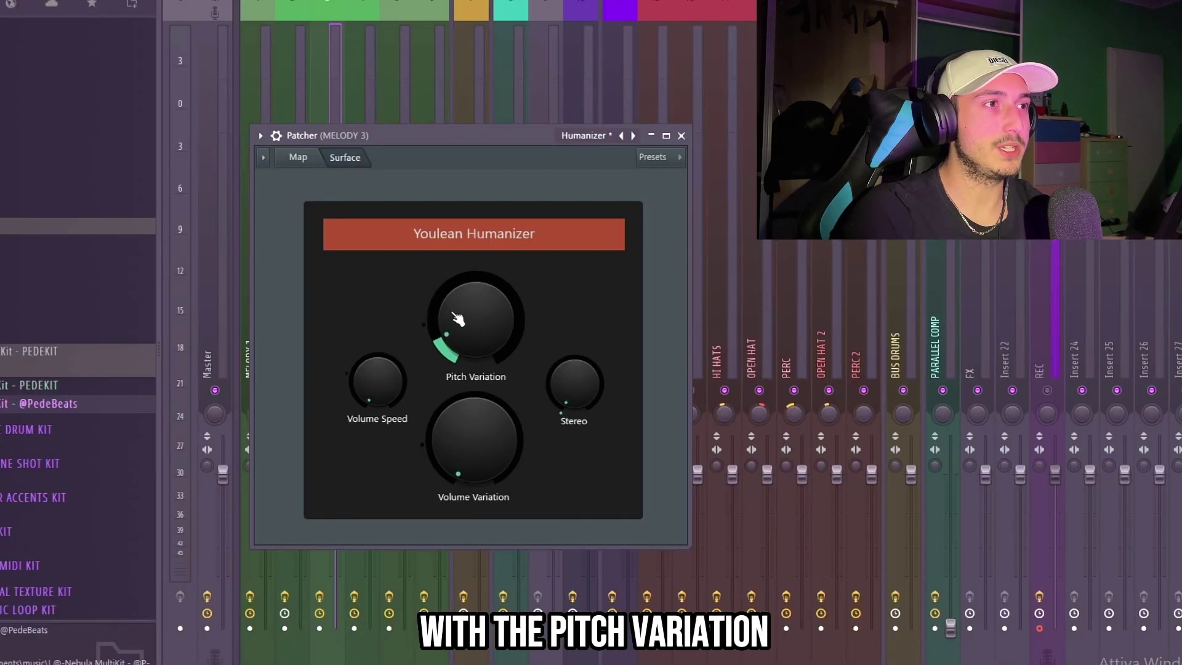
drag(475, 321, 475, 311)
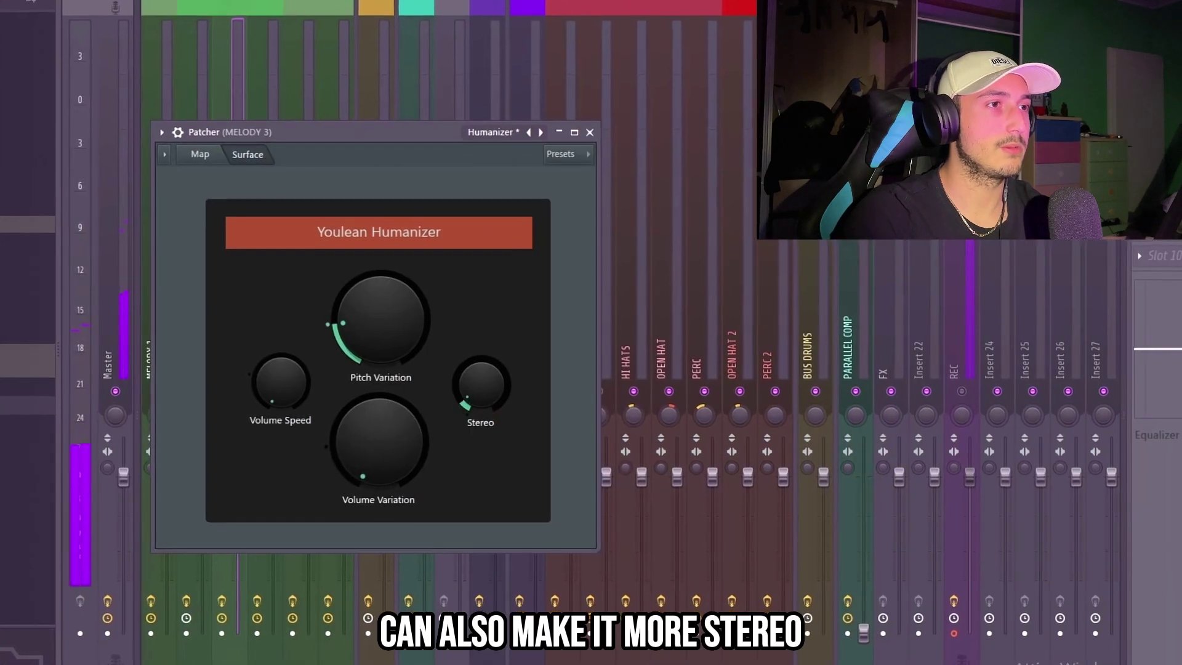
drag(574, 383, 574, 367)
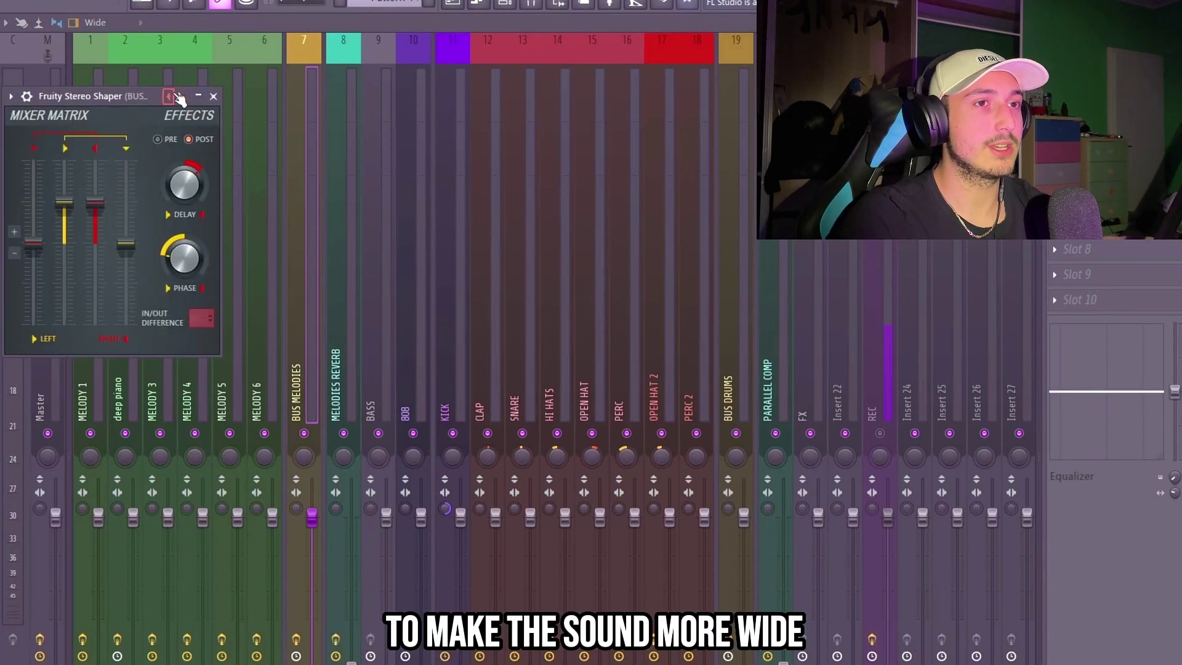
click(177, 97)
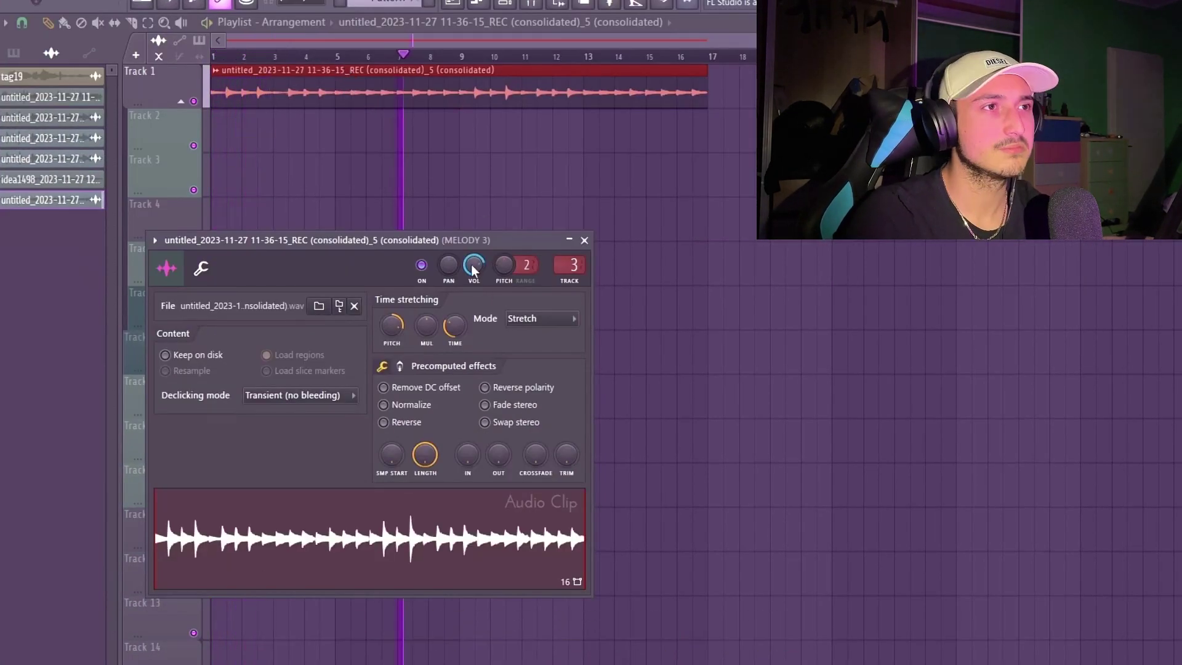
Close the consolidated audio clip's settings window.
key(Escape)
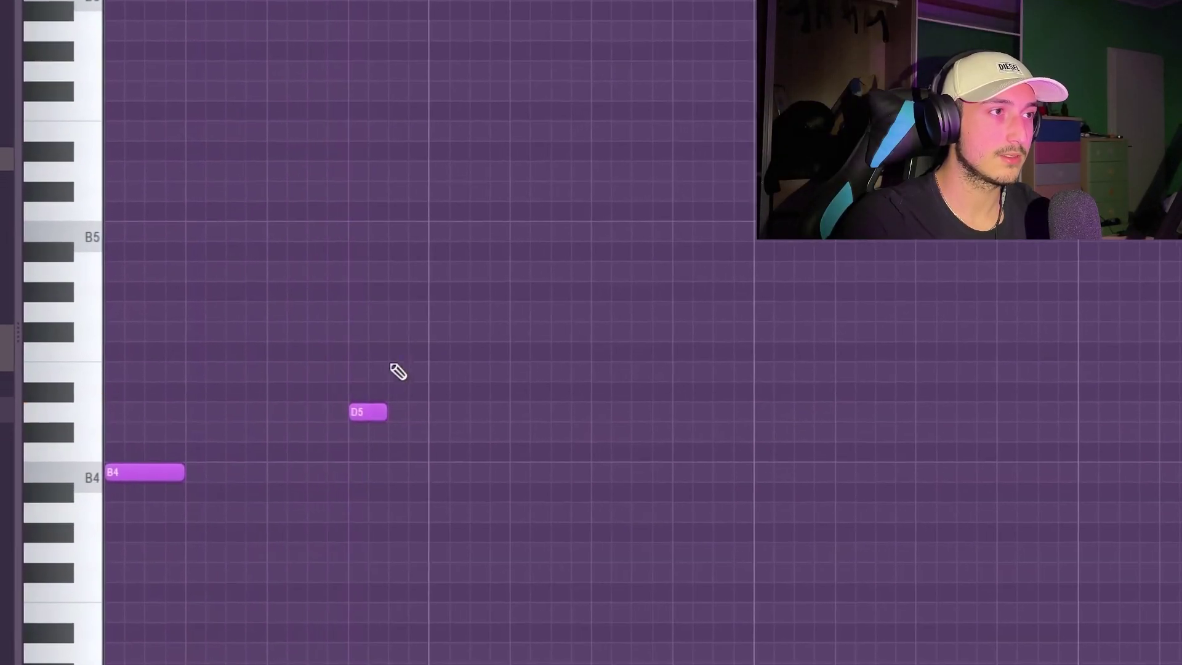
Draw the F#5, G5, F#5, D5 flute phrase, then adjust notes to C#5, F#5 and E5.
click(400, 331)
click(441, 312)
click(481, 332)
click(522, 412)
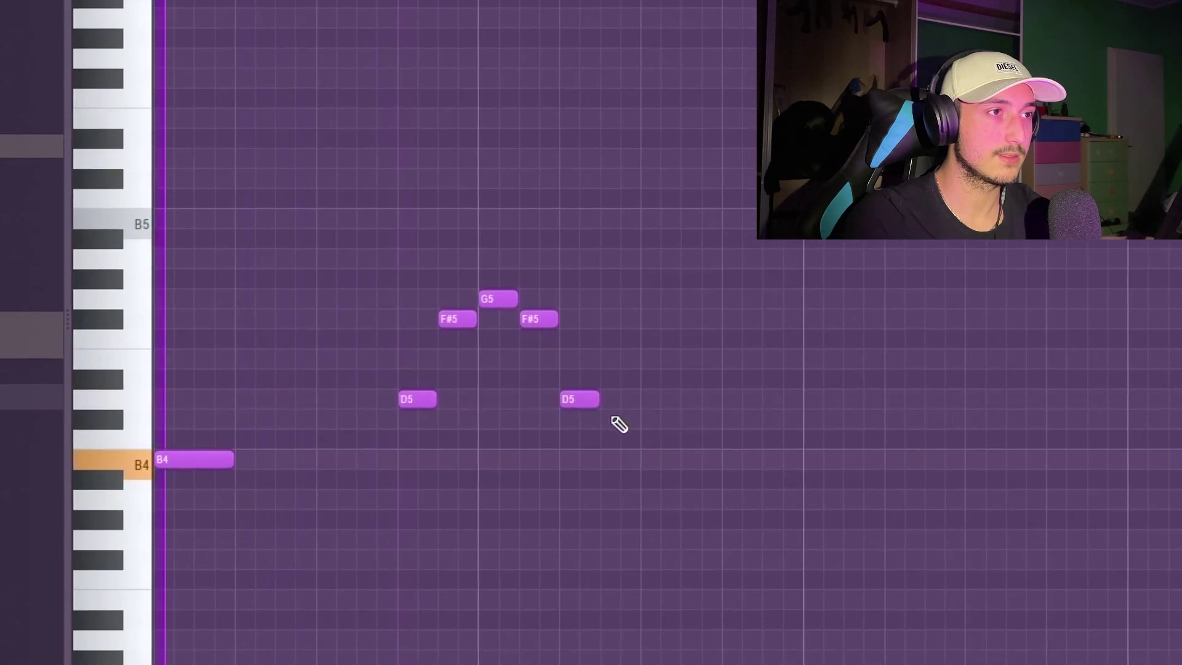
drag(580, 400, 580, 419)
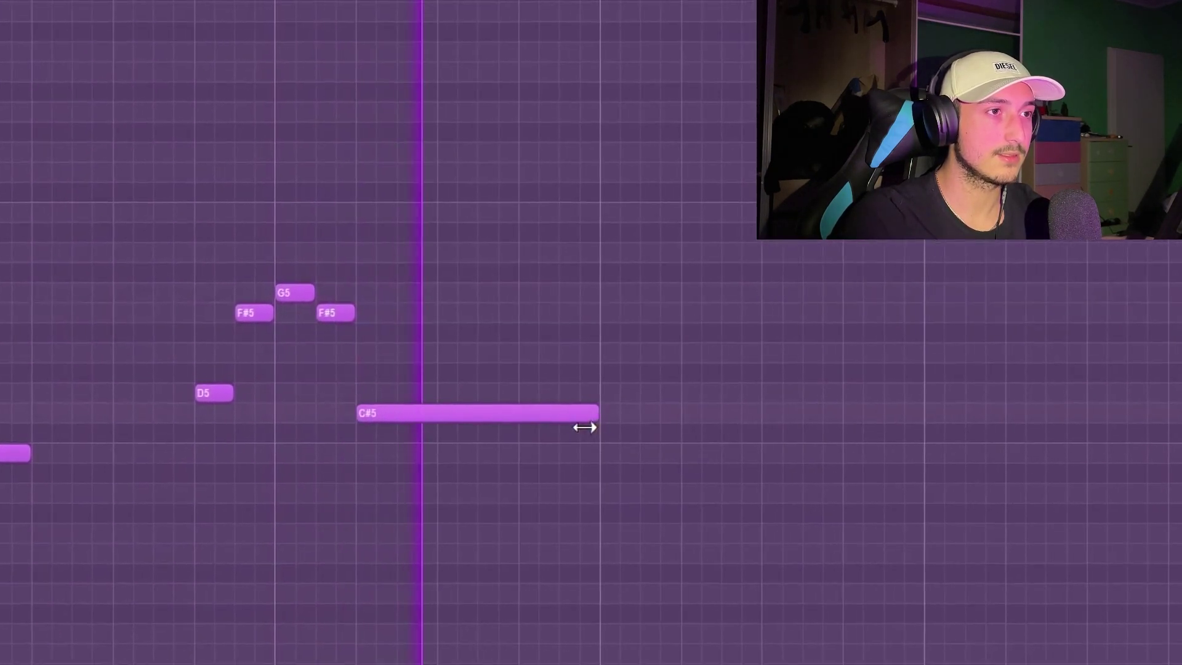
drag(584, 427, 514, 426)
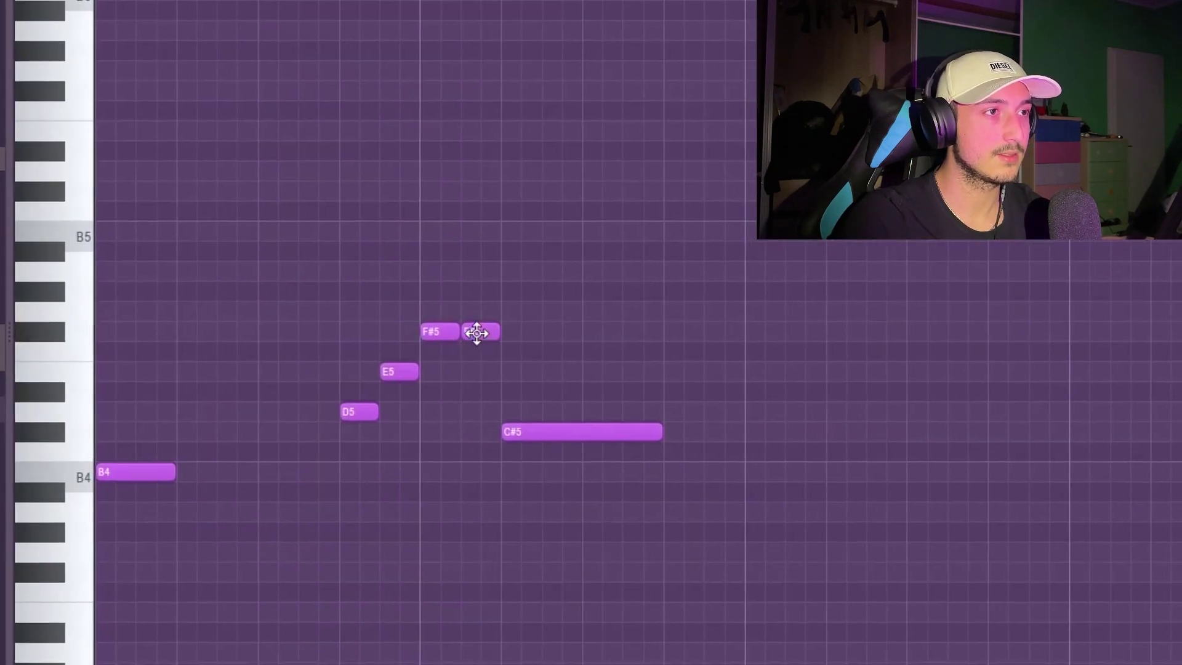
drag(330, 321, 336, 354)
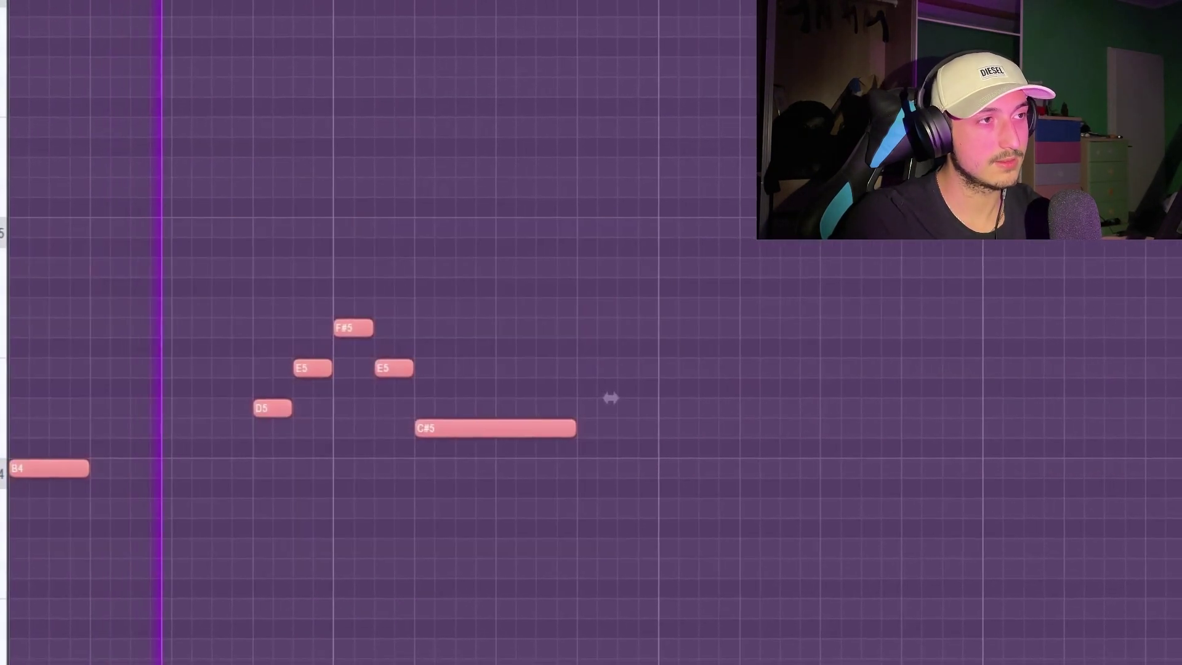
Select the melody notes and copy the phrase, then deselect everything.
drag(632, 534, 449, 496)
key(ctrl+a)
key(ctrl+d)
key(ctrl+a)
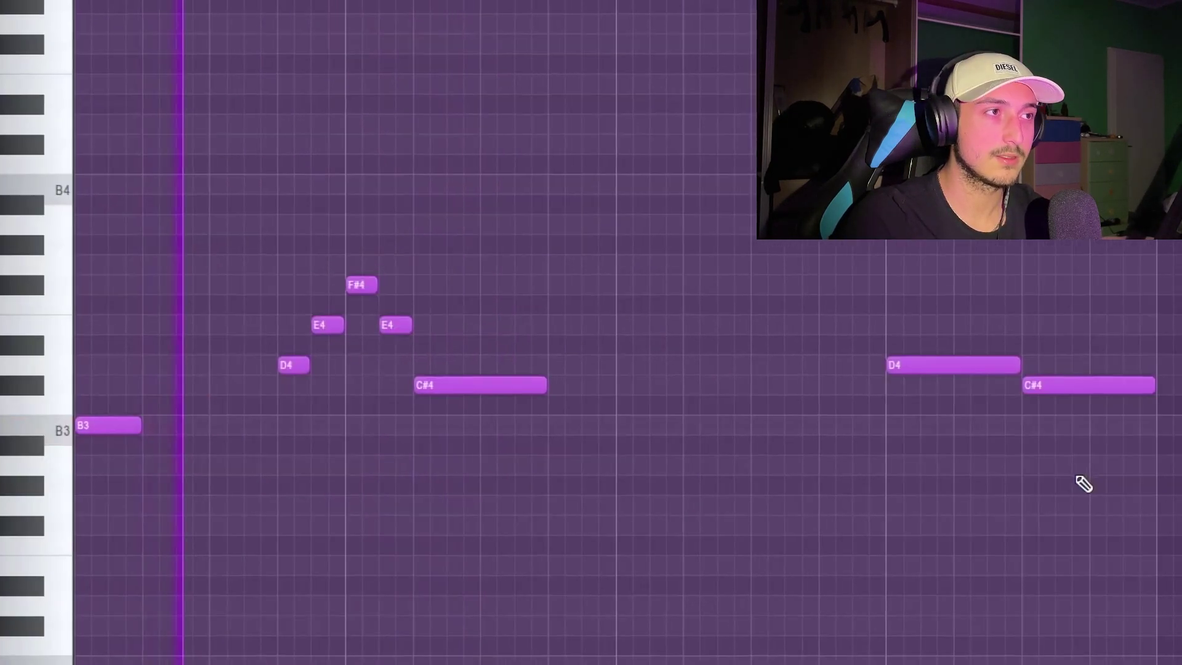
drag(1127, 513, 376, 295)
key(ctrl+a)
drag(852, 596, 855, 513)
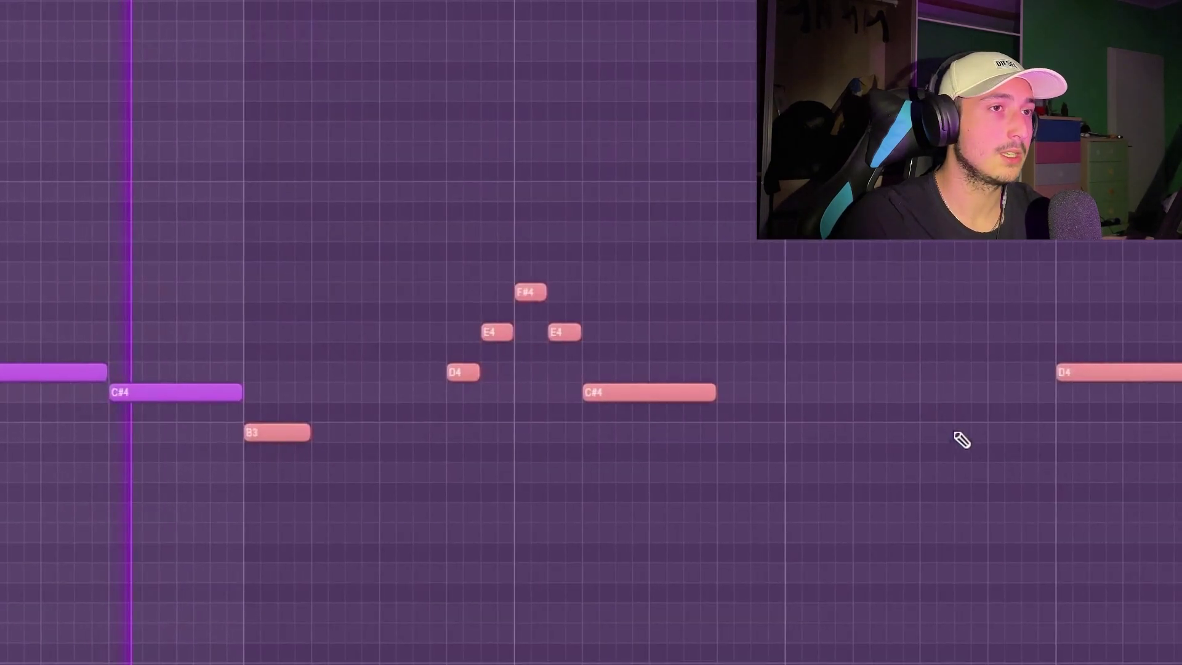
scroll(985, 461, down, 2)
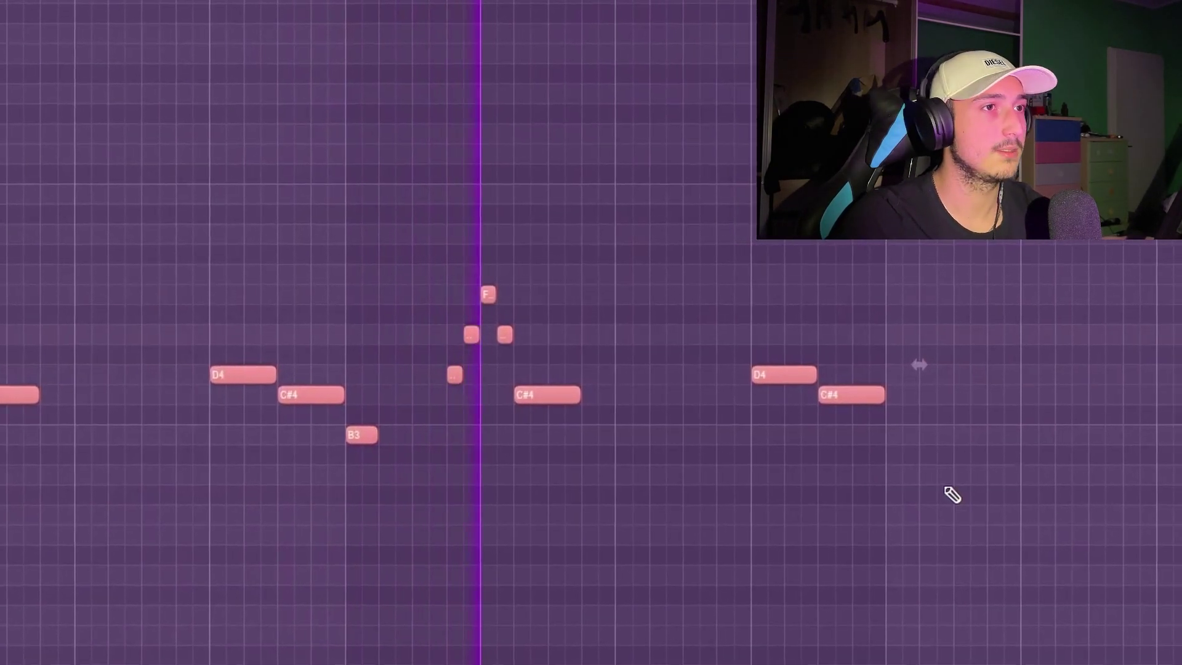
click(892, 478)
scroll(631, 361, up, 2)
Raise the later phrase's D4 note to G4 and its C#4 note to F#4.
drag(631, 362, 604, 261)
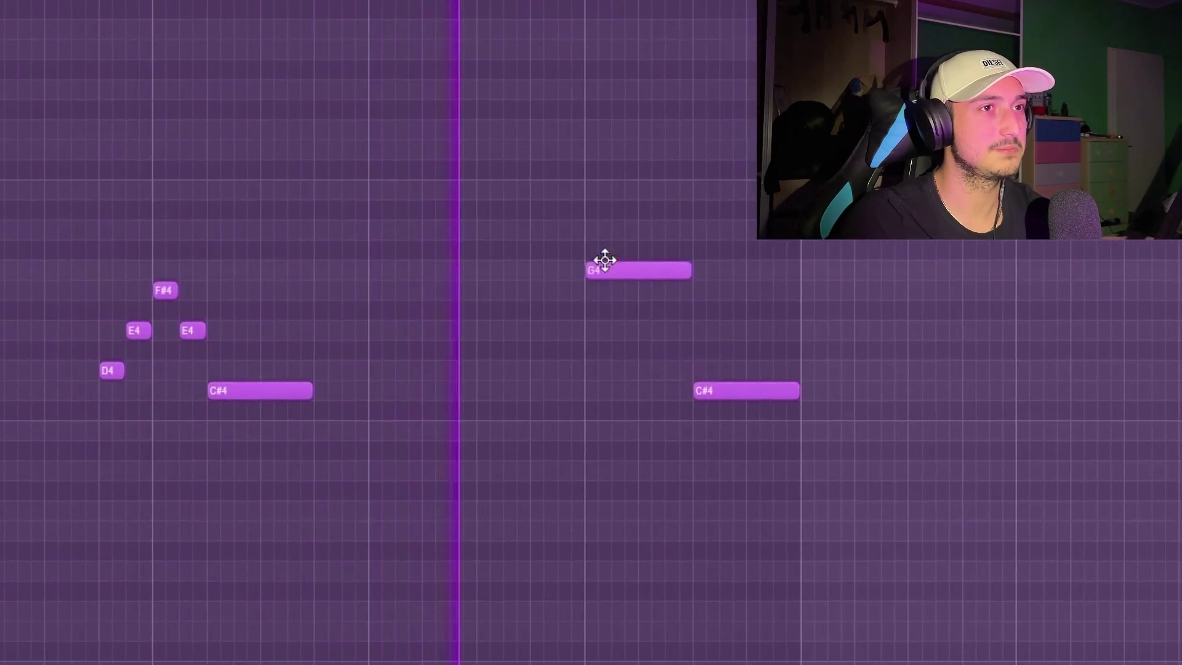
scroll(714, 412, up, 1)
drag(715, 412, 644, 313)
scroll(622, 526, down, 1)
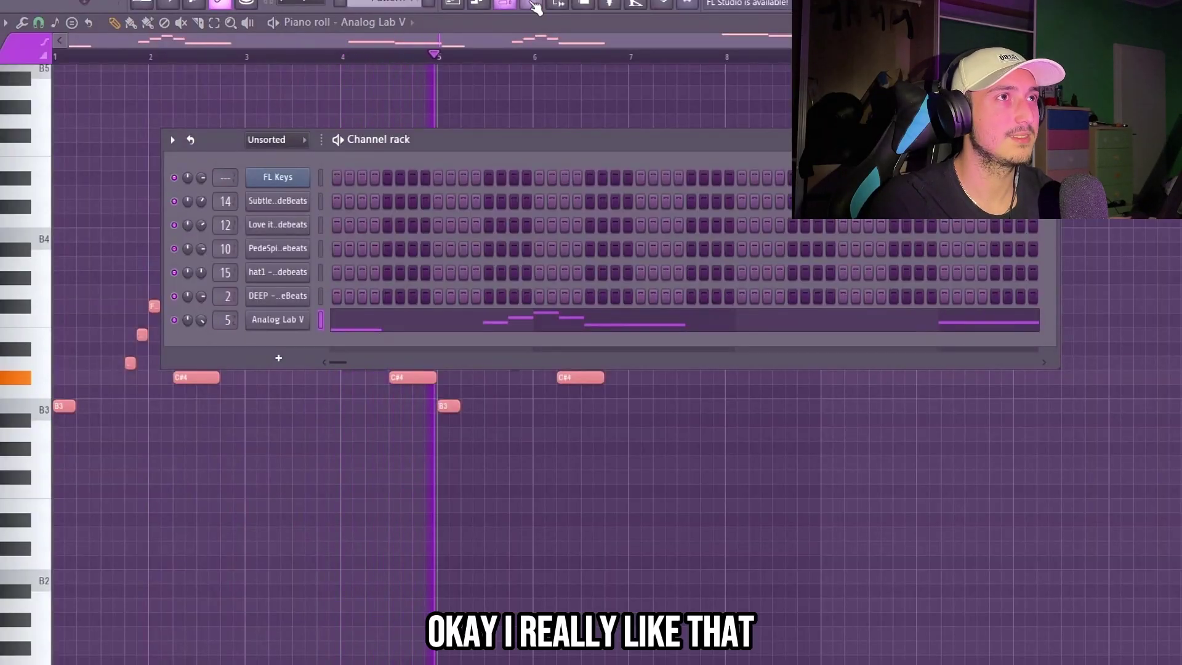
Open the mixer and bring up the MELODY 5 parametric EQ.
click(533, 5)
click(1083, 74)
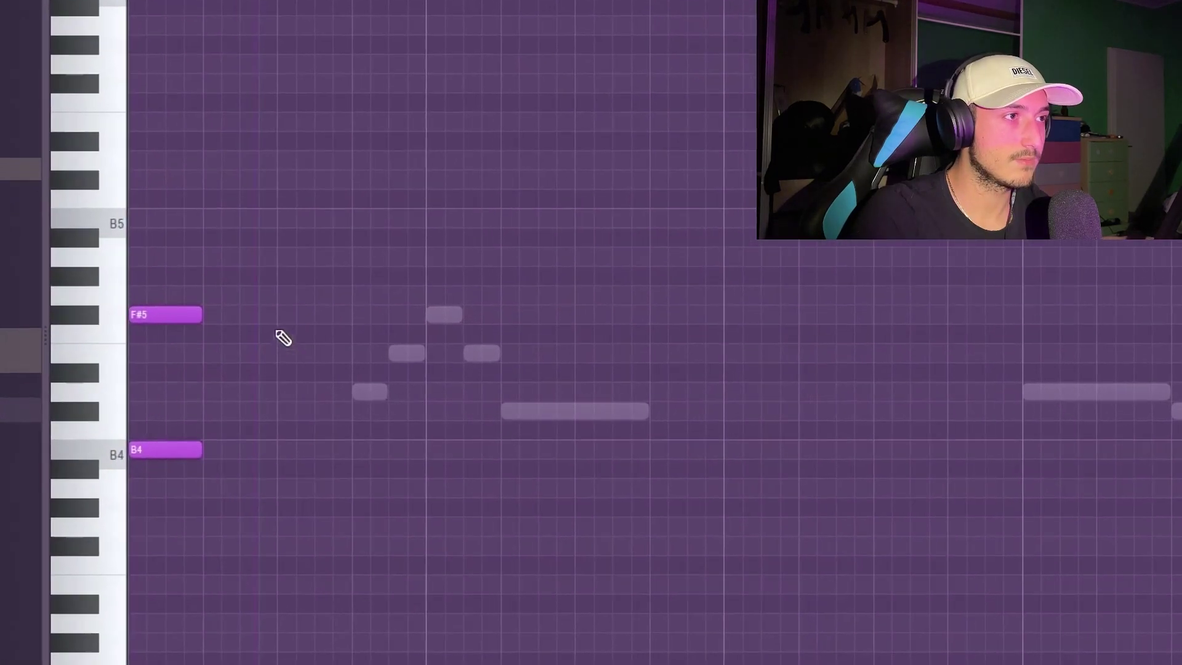
Add F#5, B5 and G5 notes, move D5 later, and replace E5 with a C#5.
click(298, 314)
click(309, 224)
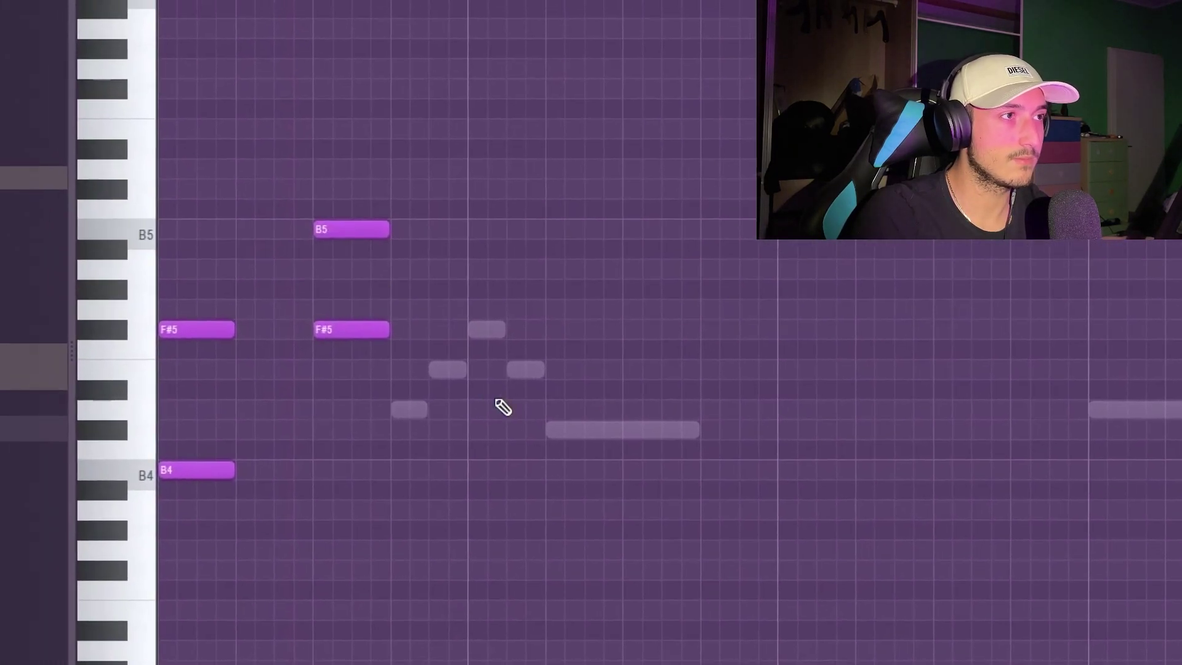
click(506, 315)
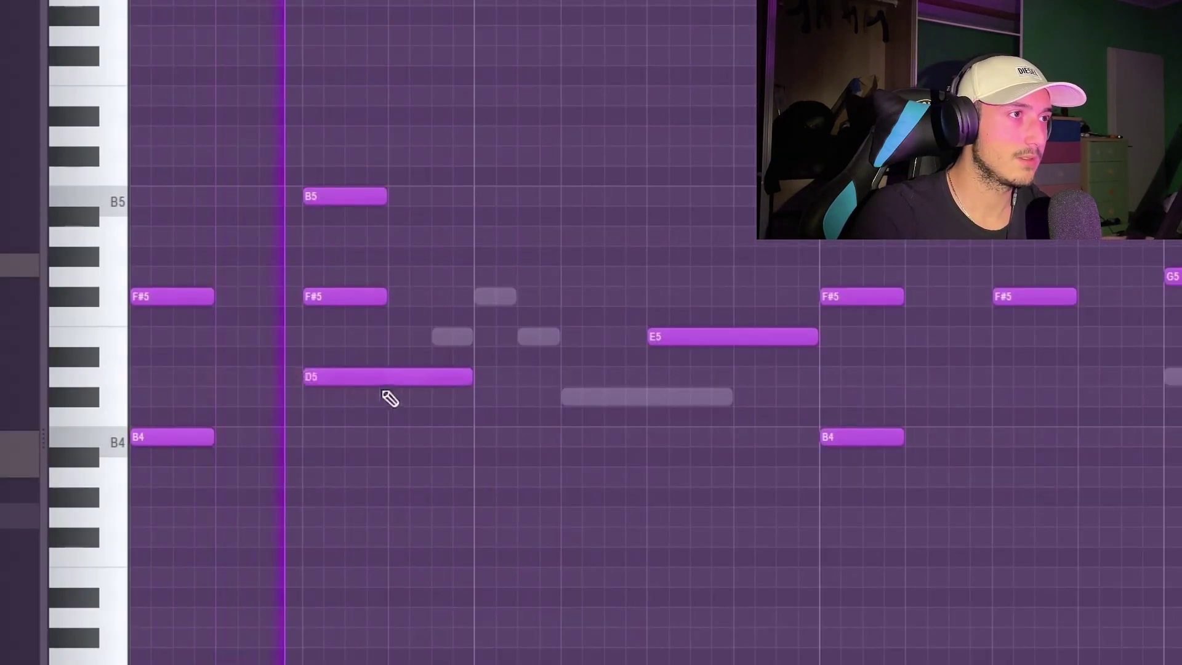
drag(345, 387, 550, 413)
key(space)
right_click(730, 336)
click(618, 436)
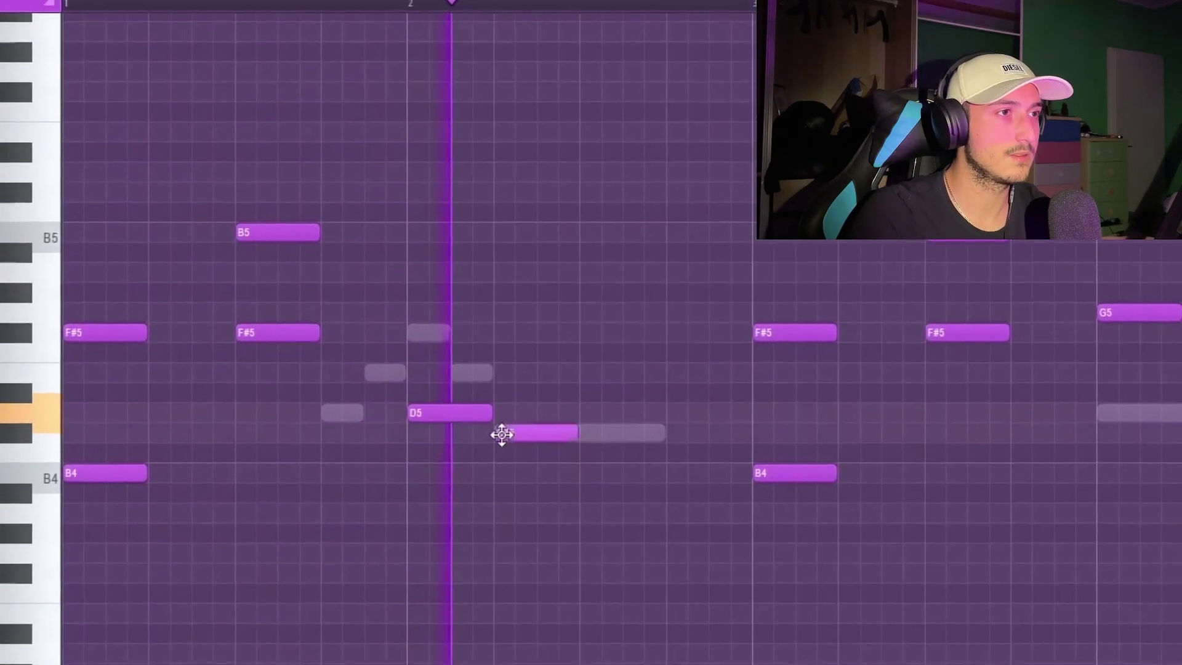
Delete the right-hand notes and duplicate the remaining phrase to the right.
scroll(922, 500, down, 2)
drag(1141, 524, 397, 95)
key(Delete)
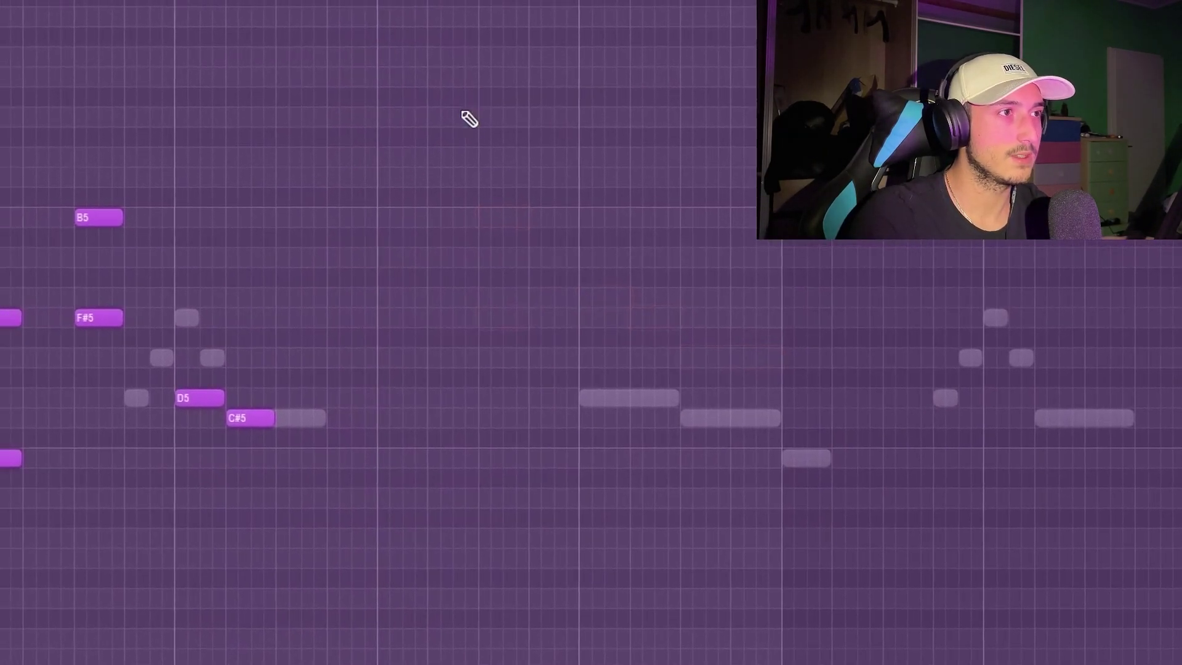
scroll(468, 119, up, 3)
scroll(779, 484, down, 2)
drag(781, 631, 362, 490)
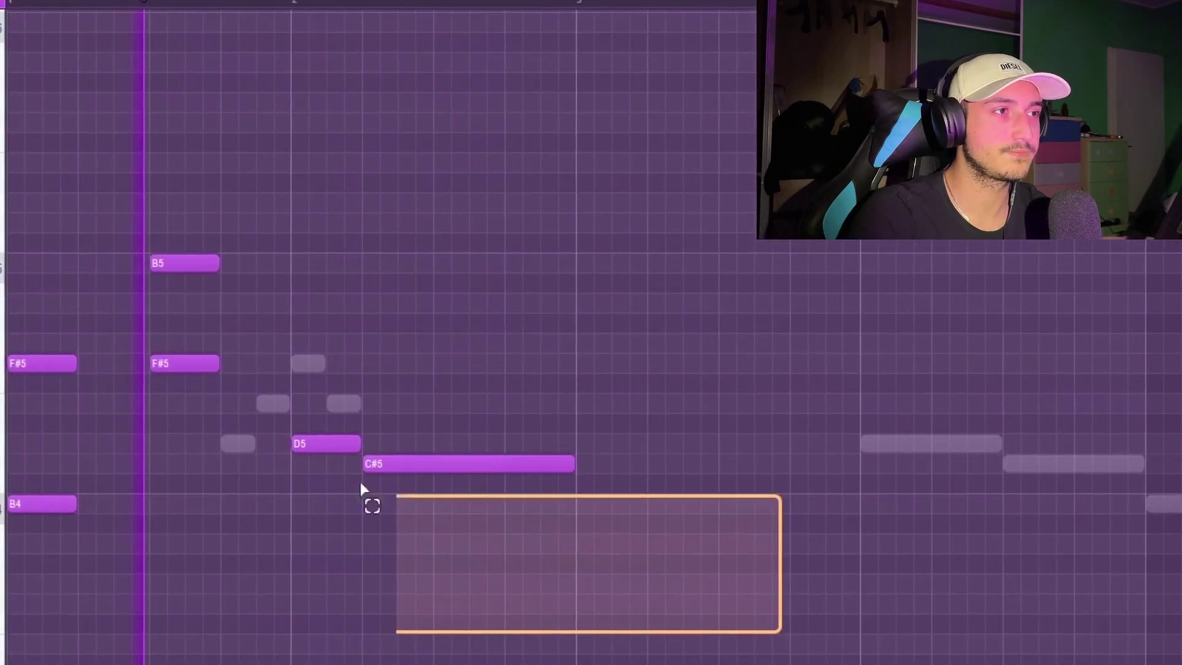
key(ctrl+b)
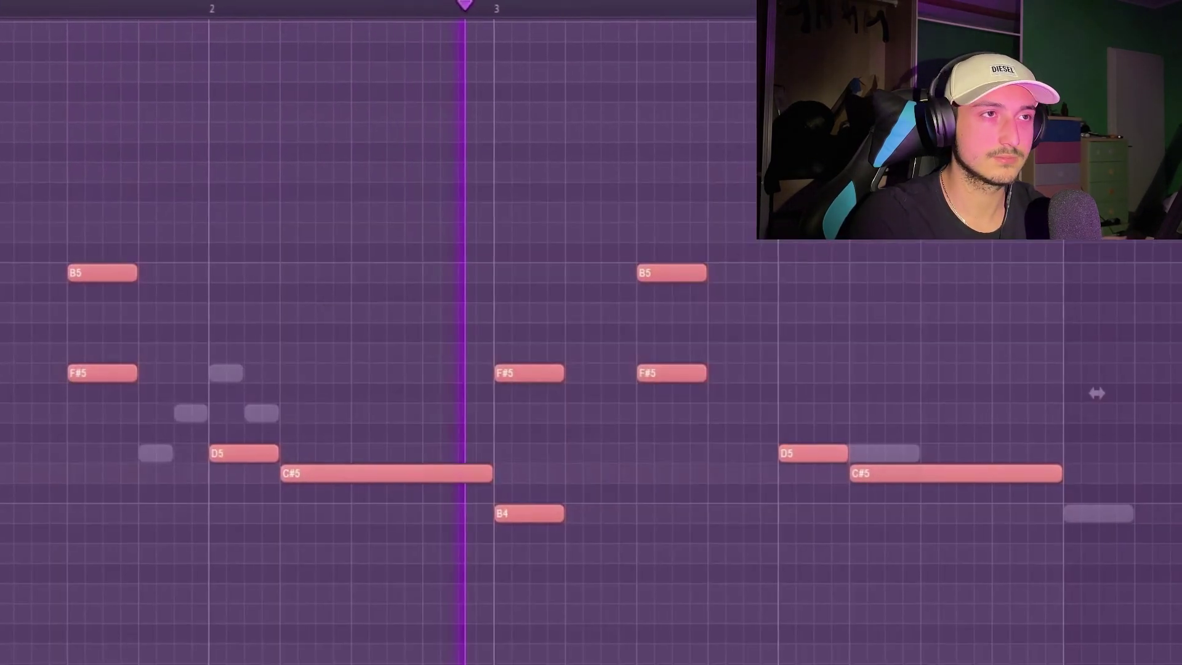
scroll(607, 369, up, 3)
scroll(716, 557, down, 3)
Swap the long C#5 for a one-beat C#5, then add two F#4 notes.
right_click(672, 488)
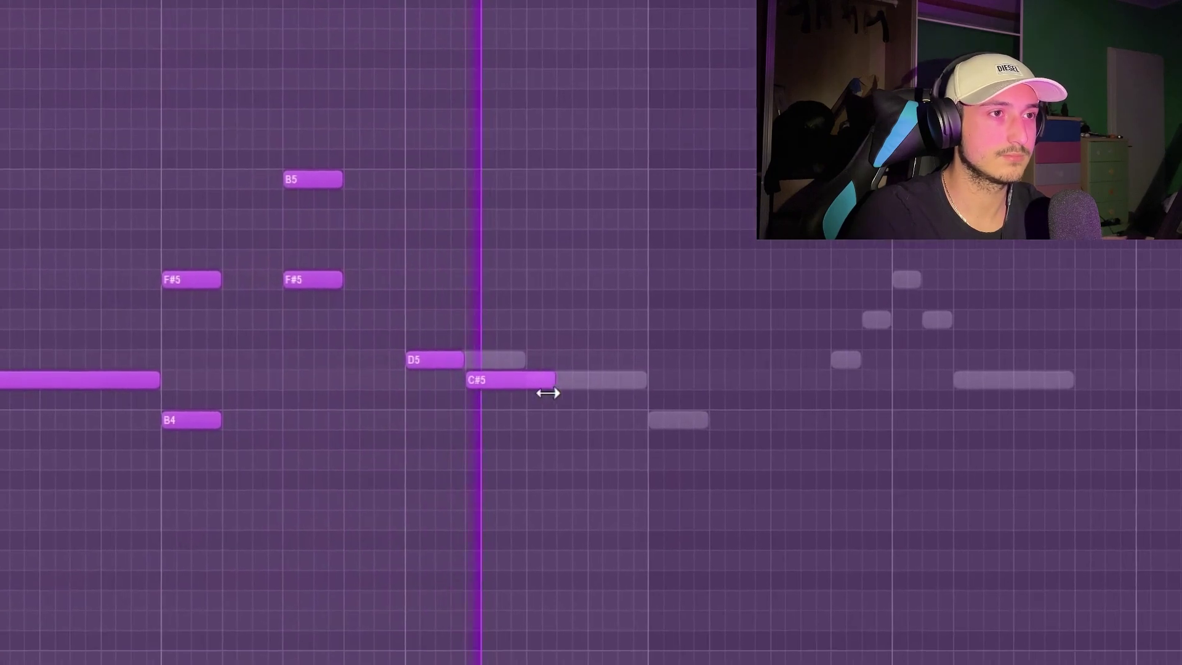
click(616, 487)
click(666, 527)
key(space)
key(space)
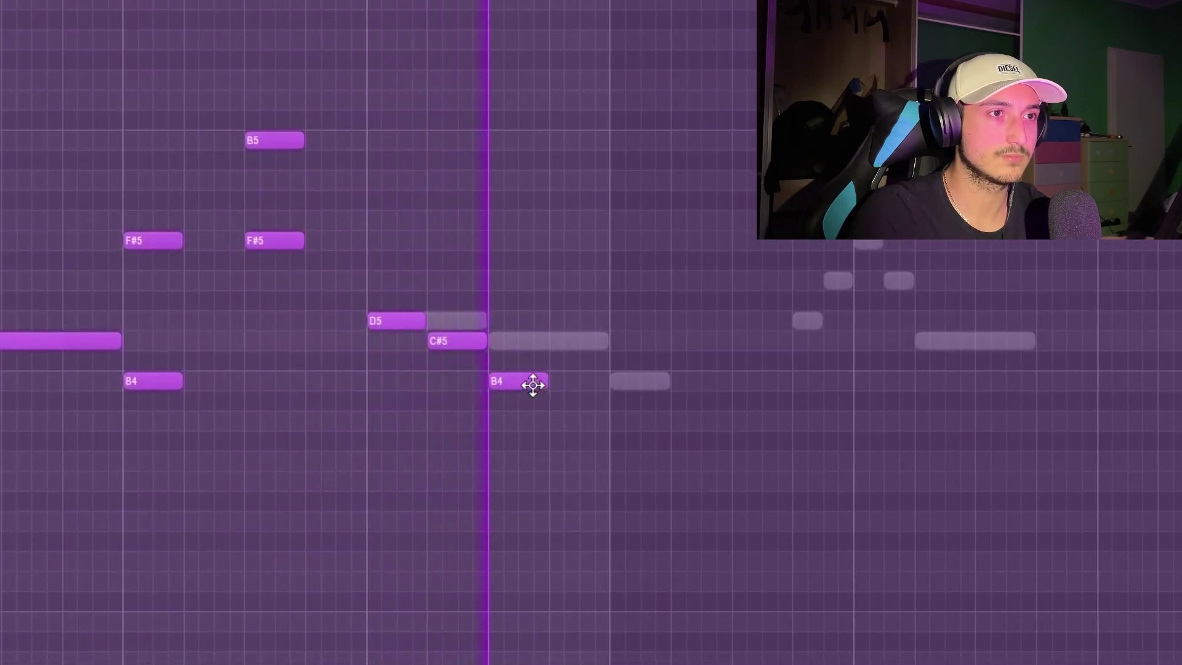
drag(514, 386, 529, 462)
click(564, 475)
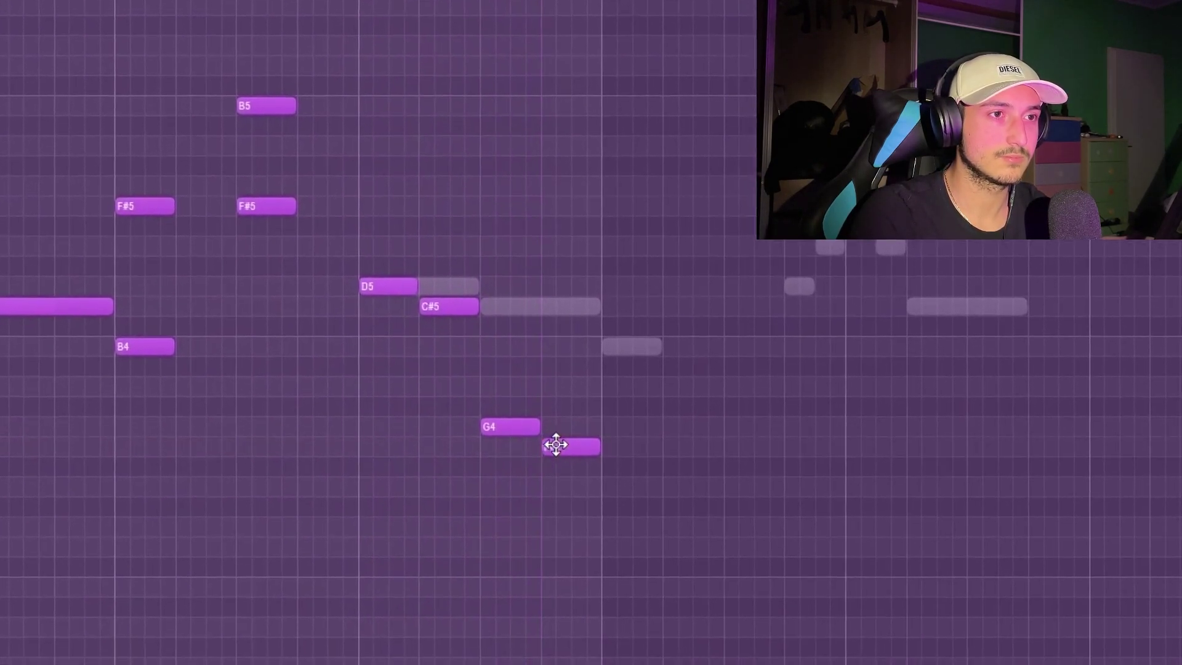
ctrl+scroll(728, 496, down, 3)
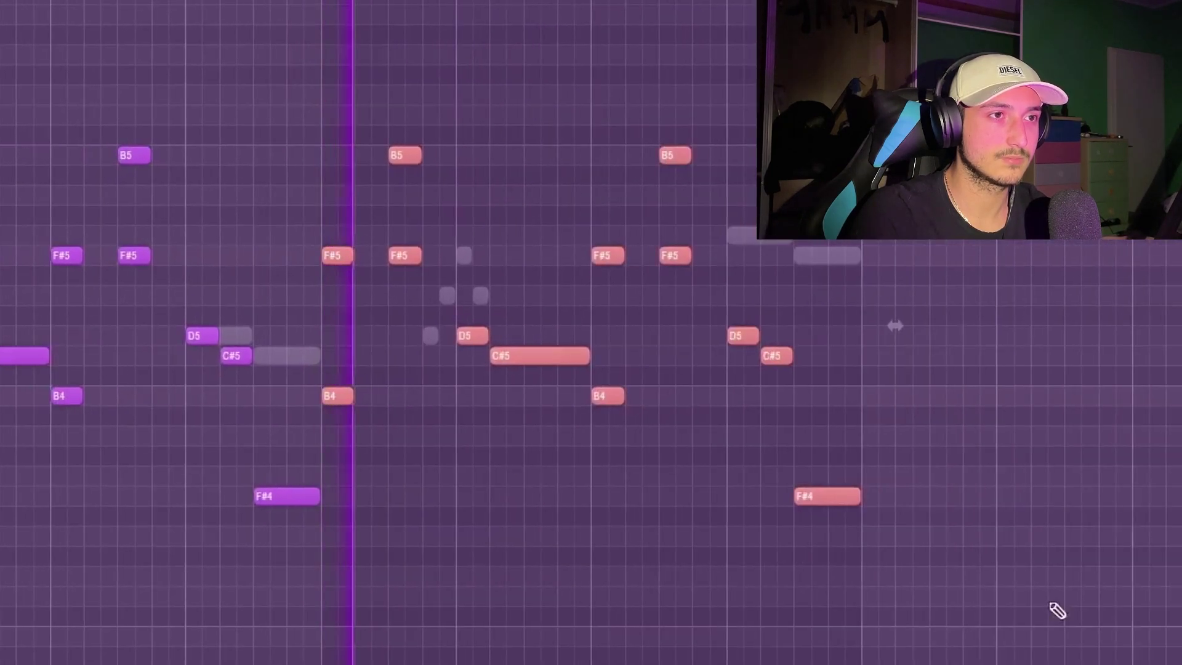
Select later phrases and transpose them up so the bell melody reaches E6.
key(ctrl+a)
drag(1179, 581, 224, 184)
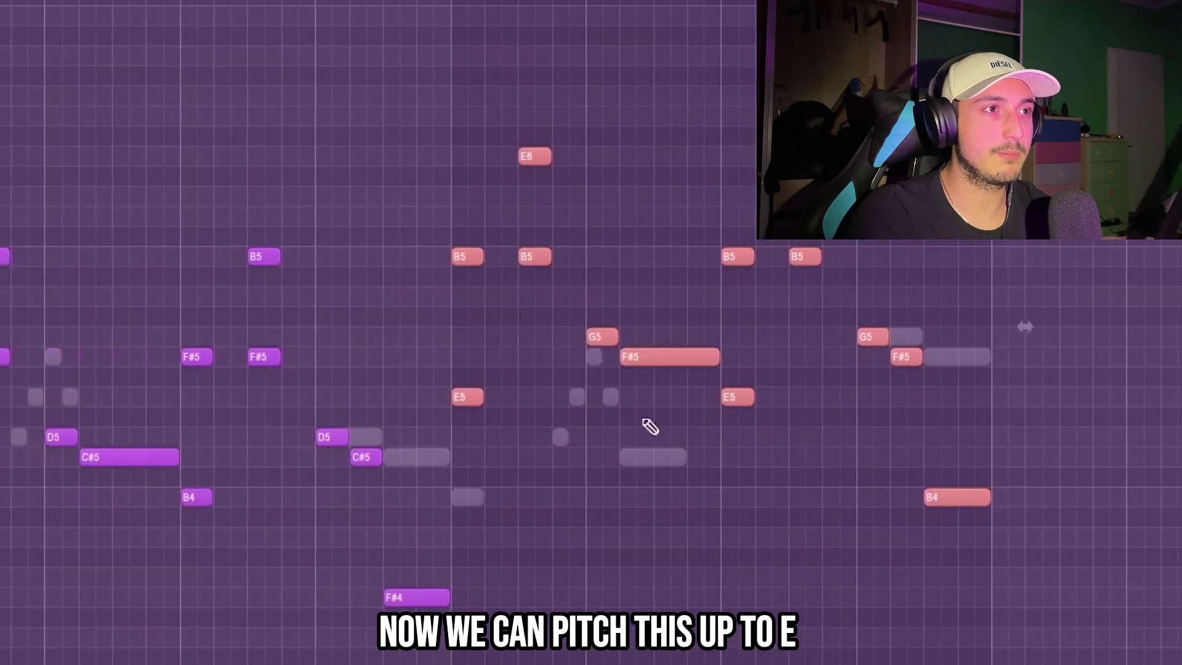
drag(1179, 543, 423, 161)
key(space)
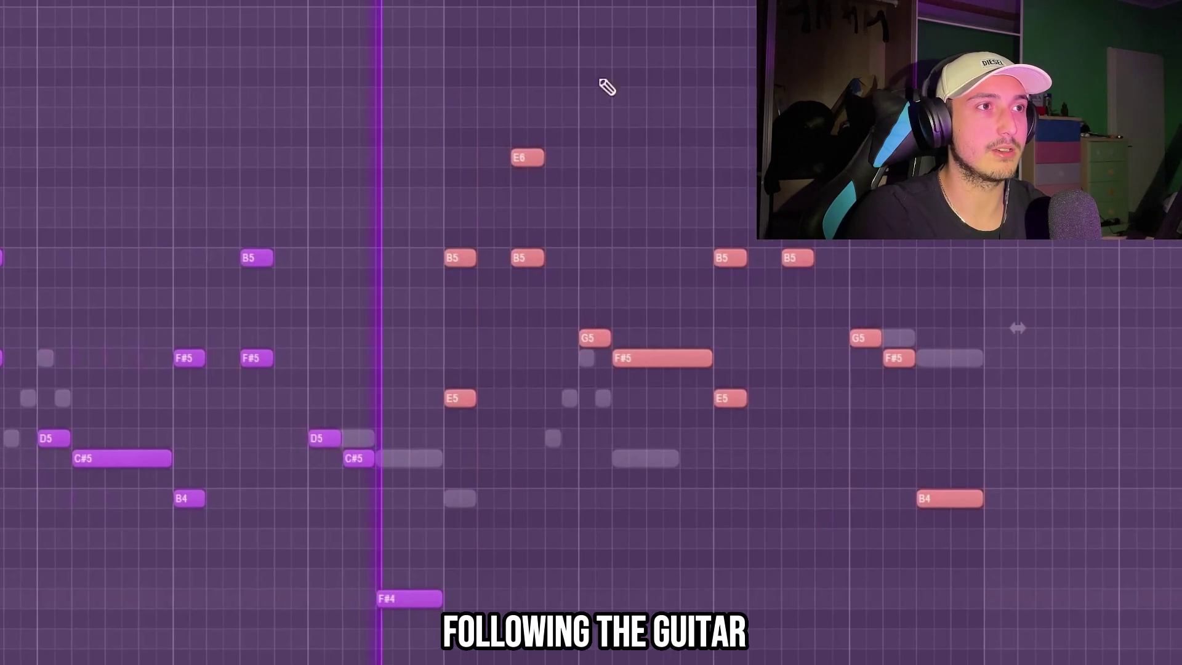
drag(1092, 642, 37, 154)
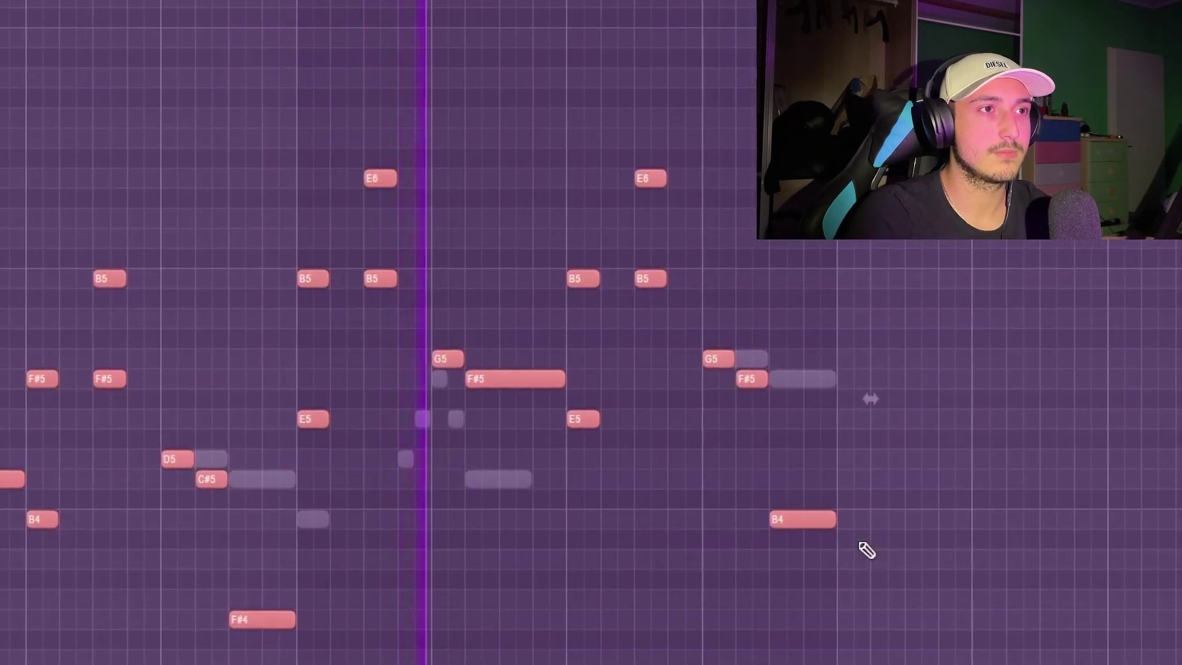
drag(1016, 607, 288, 79)
drag(1029, 650, 234, 148)
drag(874, 634, 129, 99)
drag(845, 618, 412, 266)
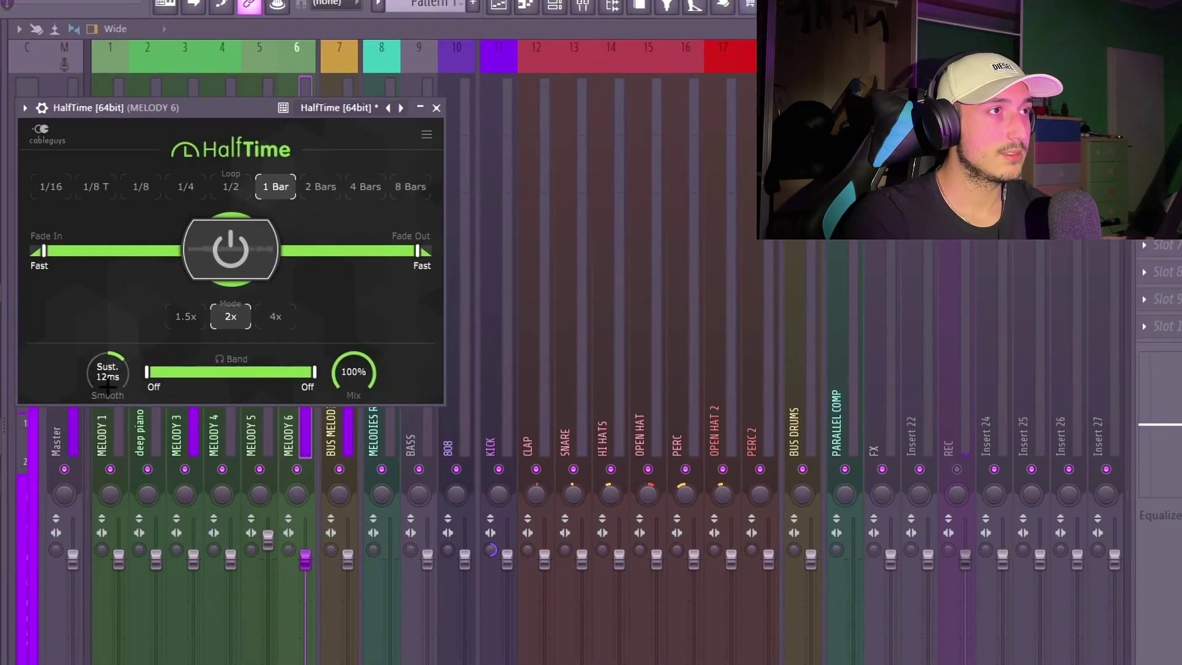
Set HalfTime's Smooth to Swell 131ms and its loop length to 1/2.
drag(107, 386, 108, 345)
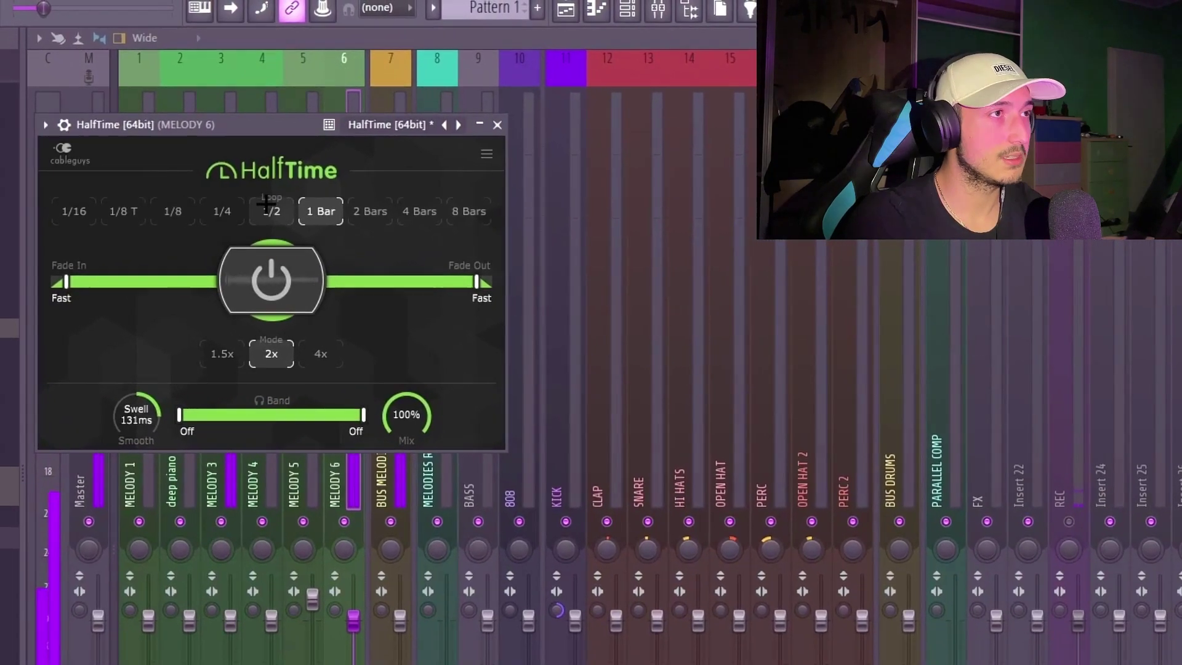
click(263, 206)
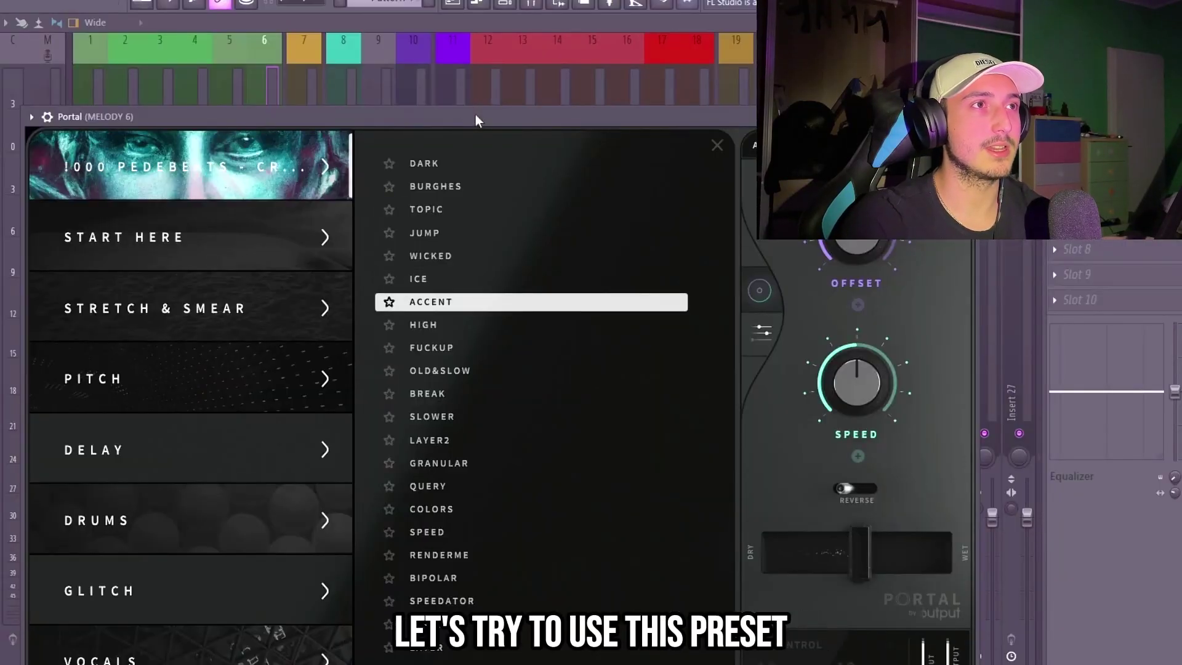
Load the chosen Portal preset on MELODY 6, raising its grain pitch.
click(768, 337)
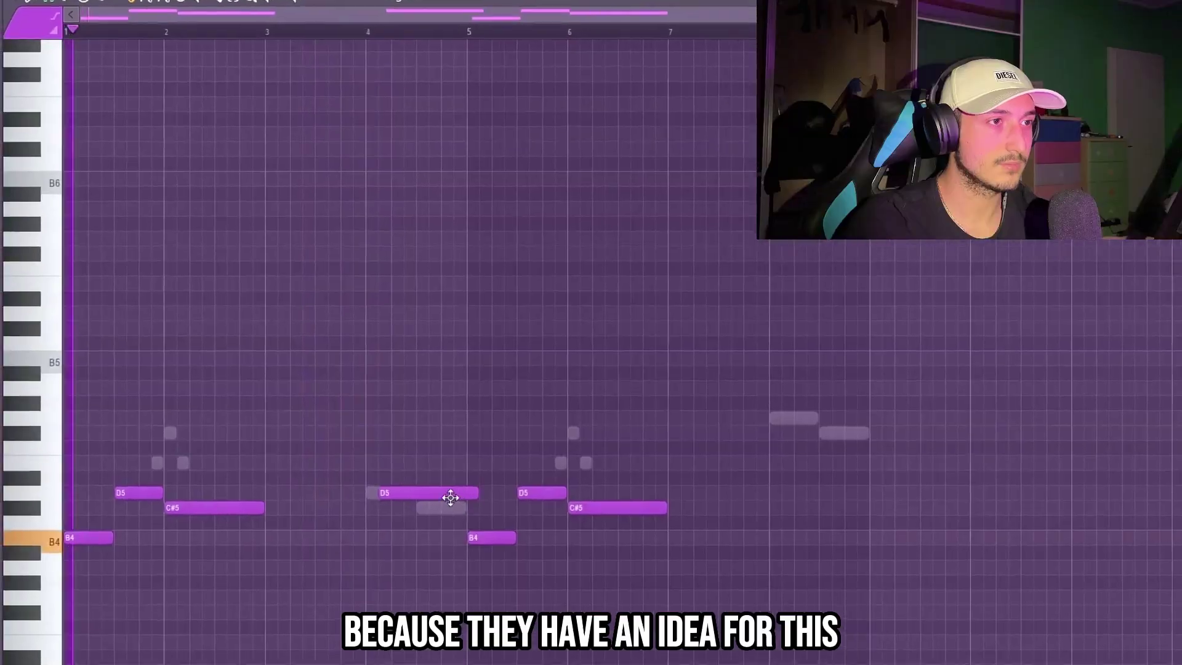
Shorten the D5 note and move it down to a long G4 note.
drag(478, 496, 418, 497)
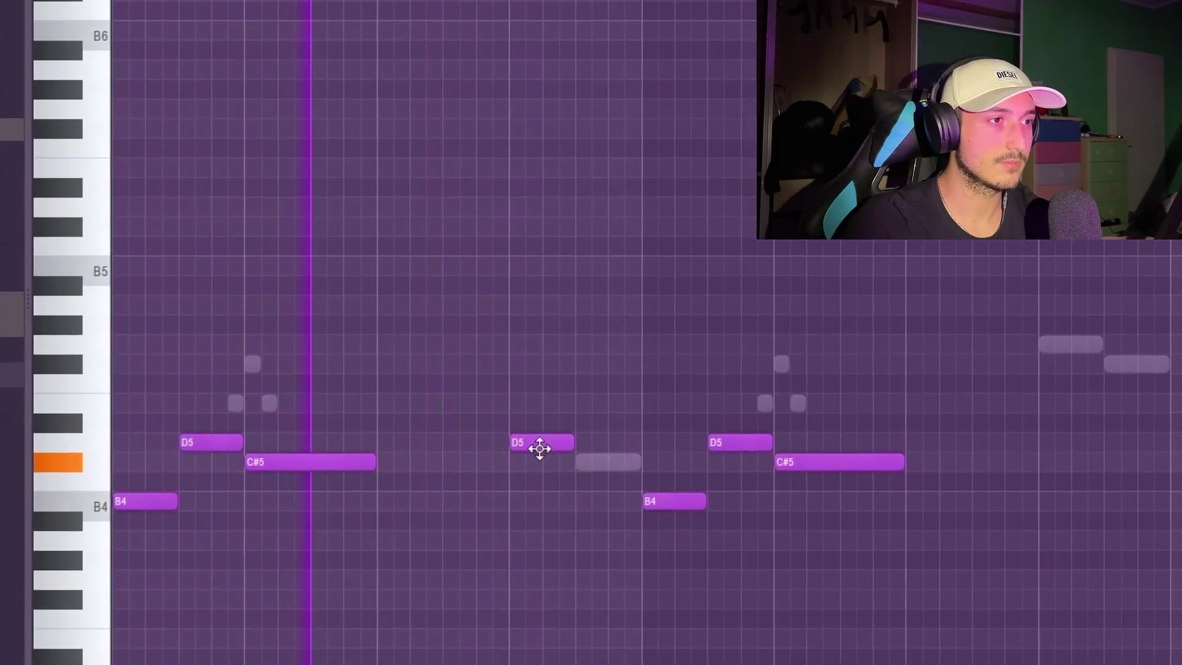
drag(540, 448, 657, 590)
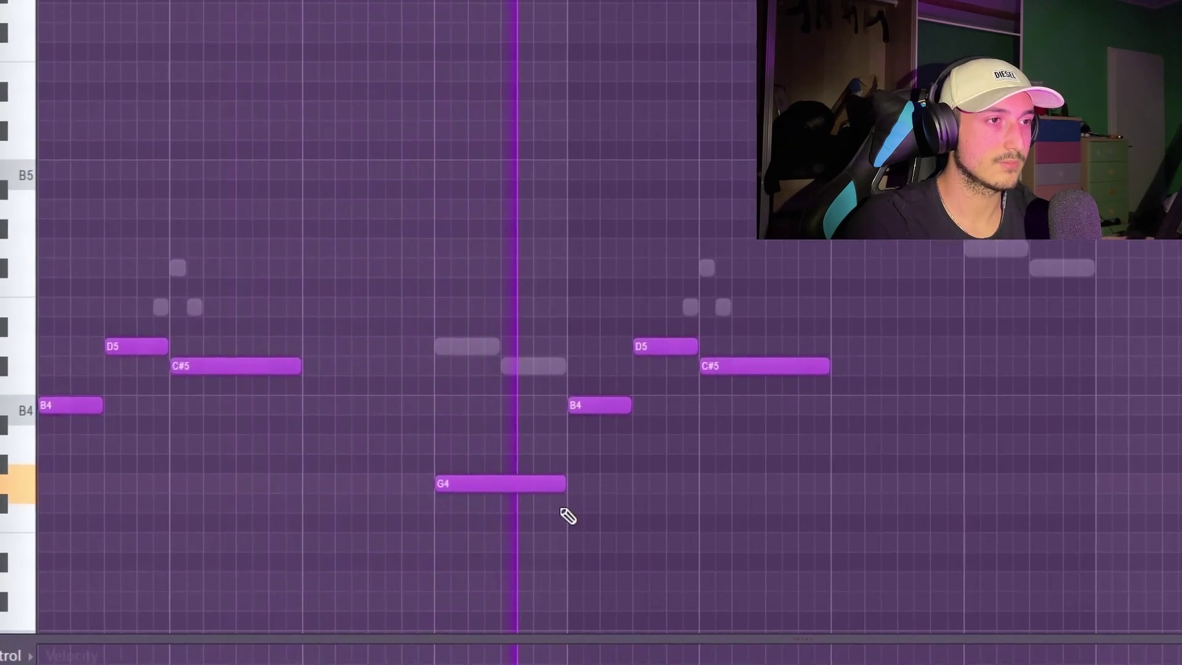
key(F6)
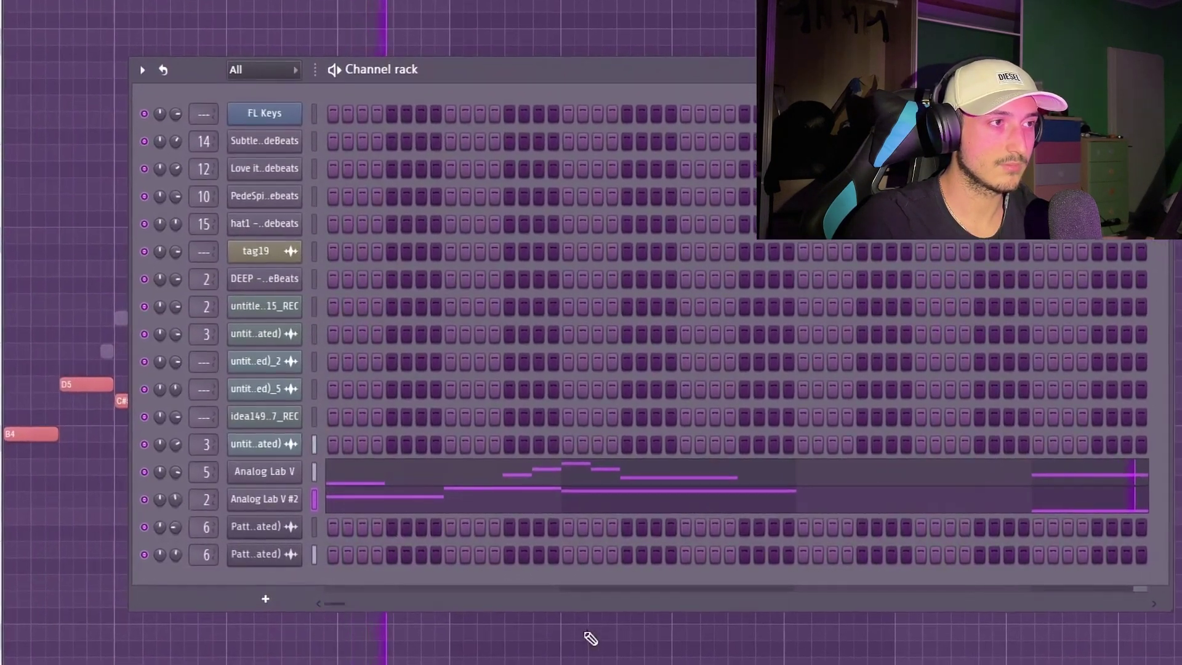
key(F6)
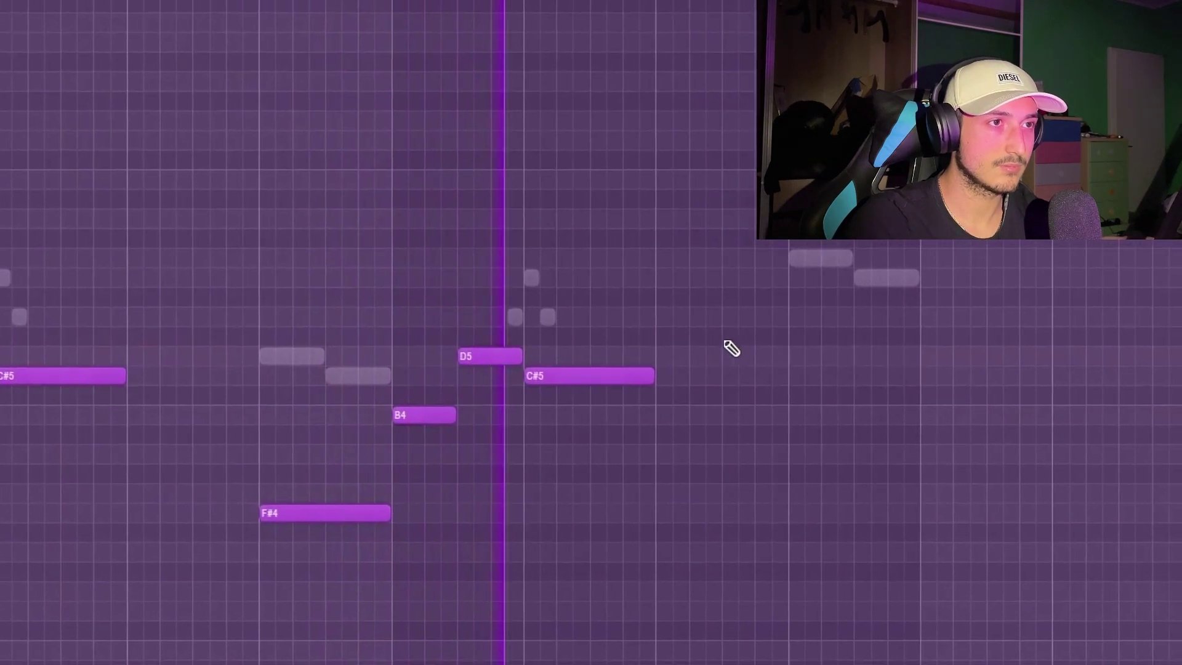
Add an E5 note to the second melody and bring the mixer back up.
drag(842, 459, 539, 262)
click(797, 324)
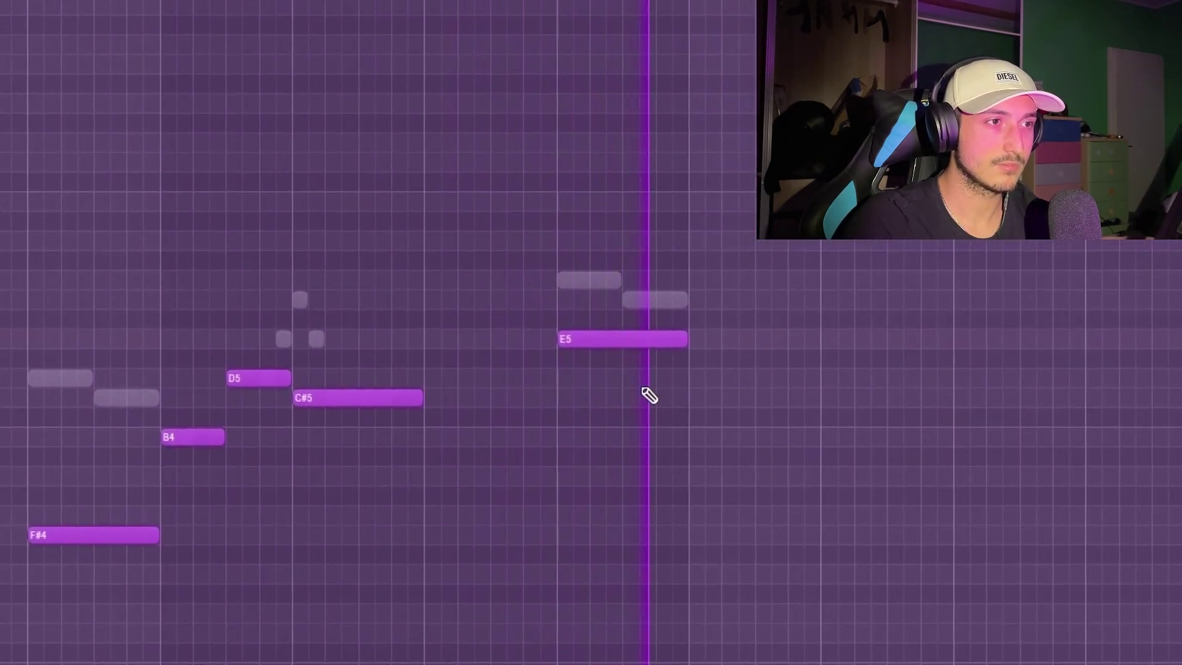
key(F9)
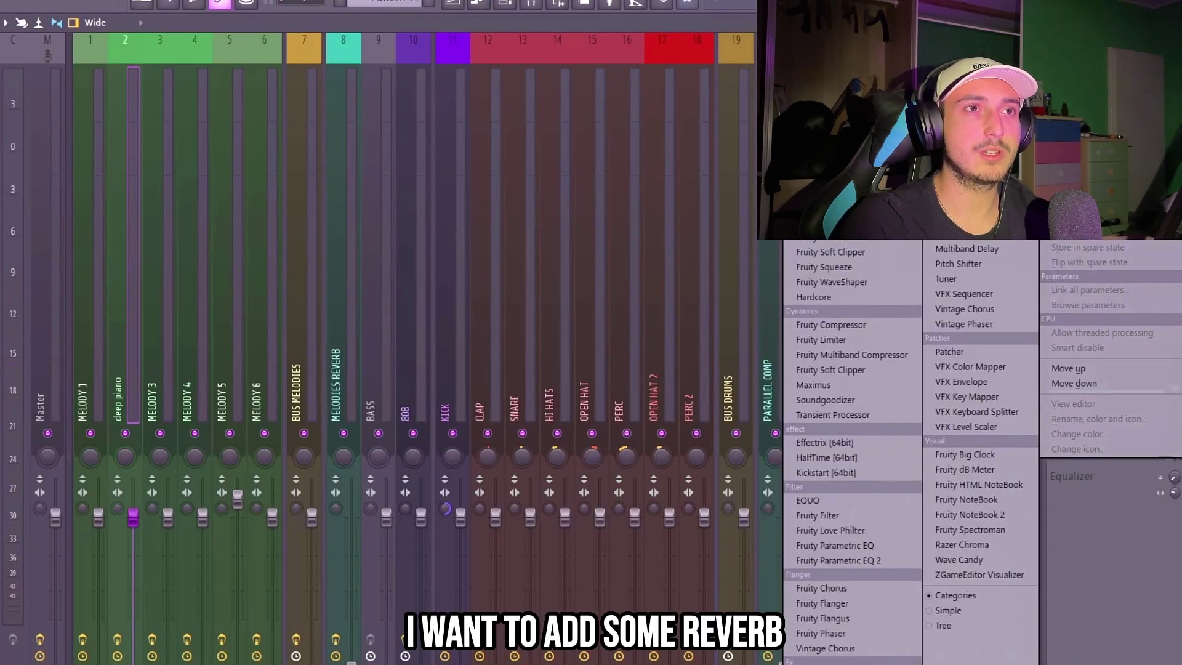
Add Fruity Reeverb 2 to deep piano, set the clip to Stretch Pro with raised formant, and copy it to bar 9.
click(825, 210)
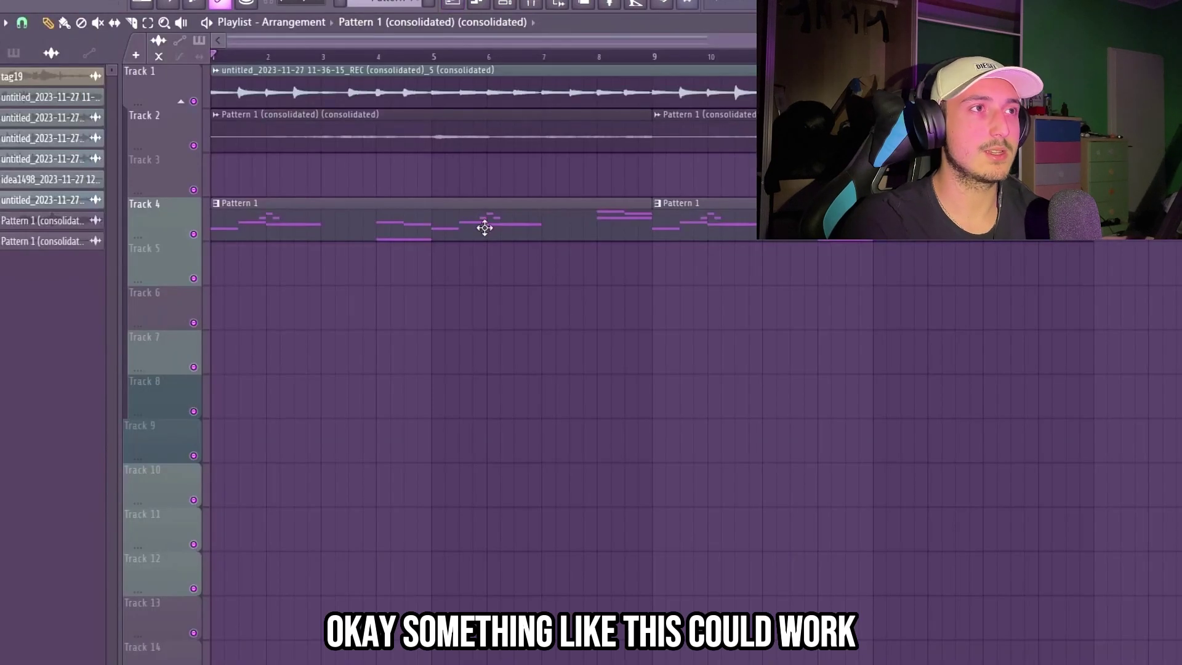
key(ctrl+r)
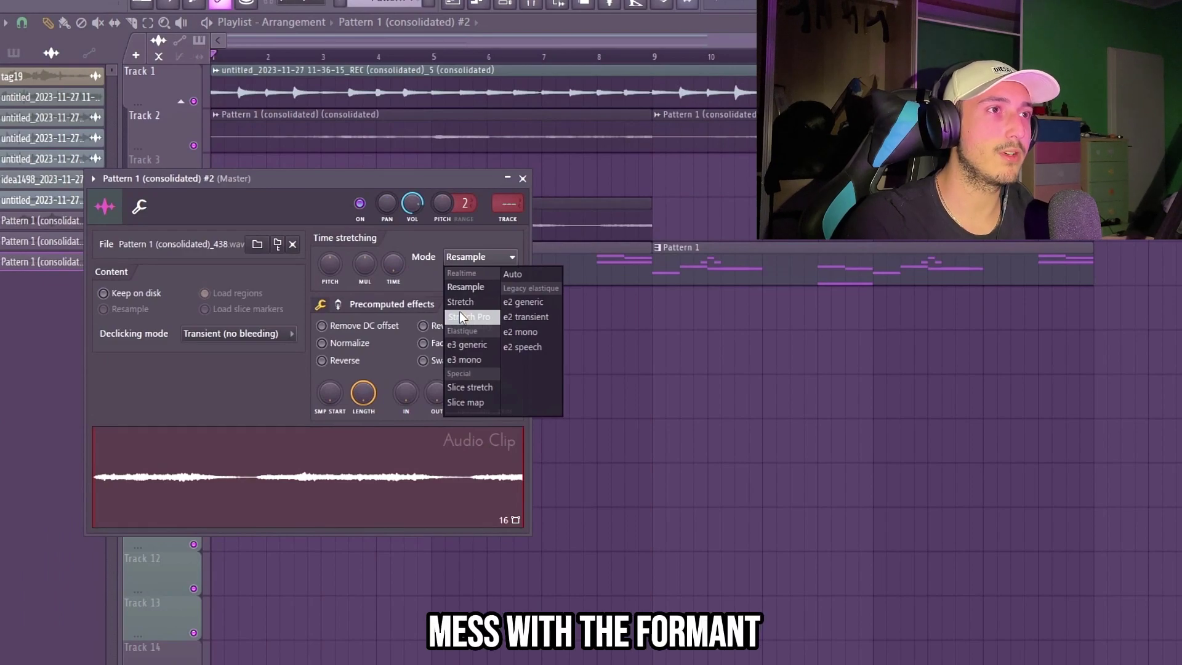
click(470, 318)
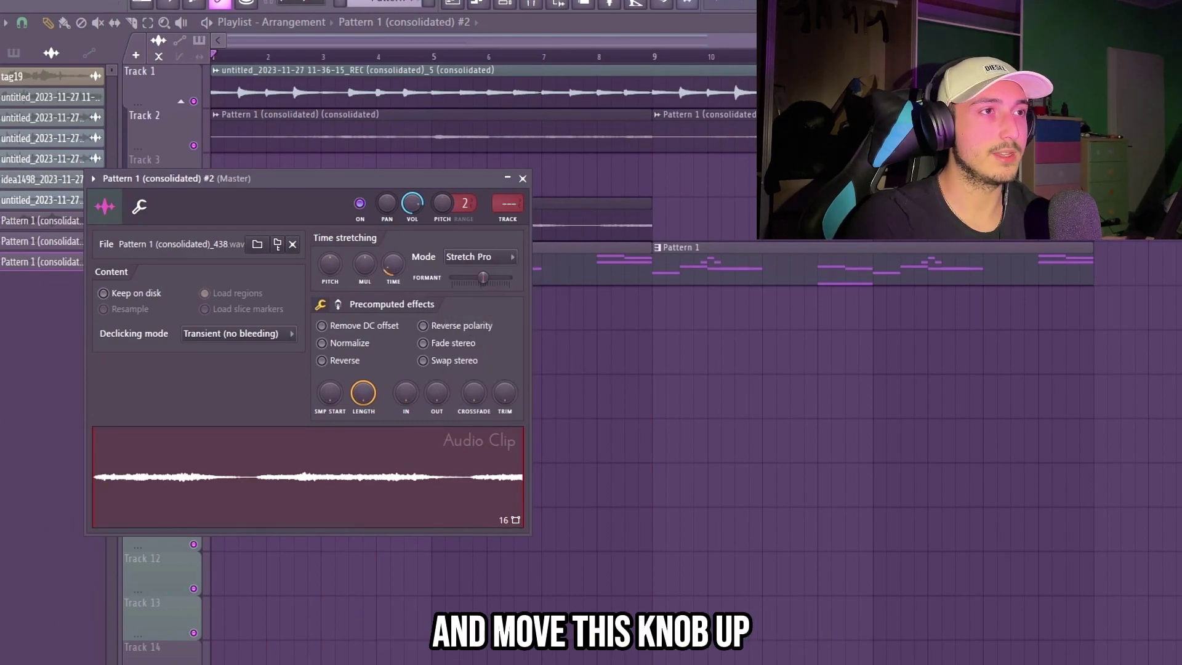
drag(497, 282, 602, 396)
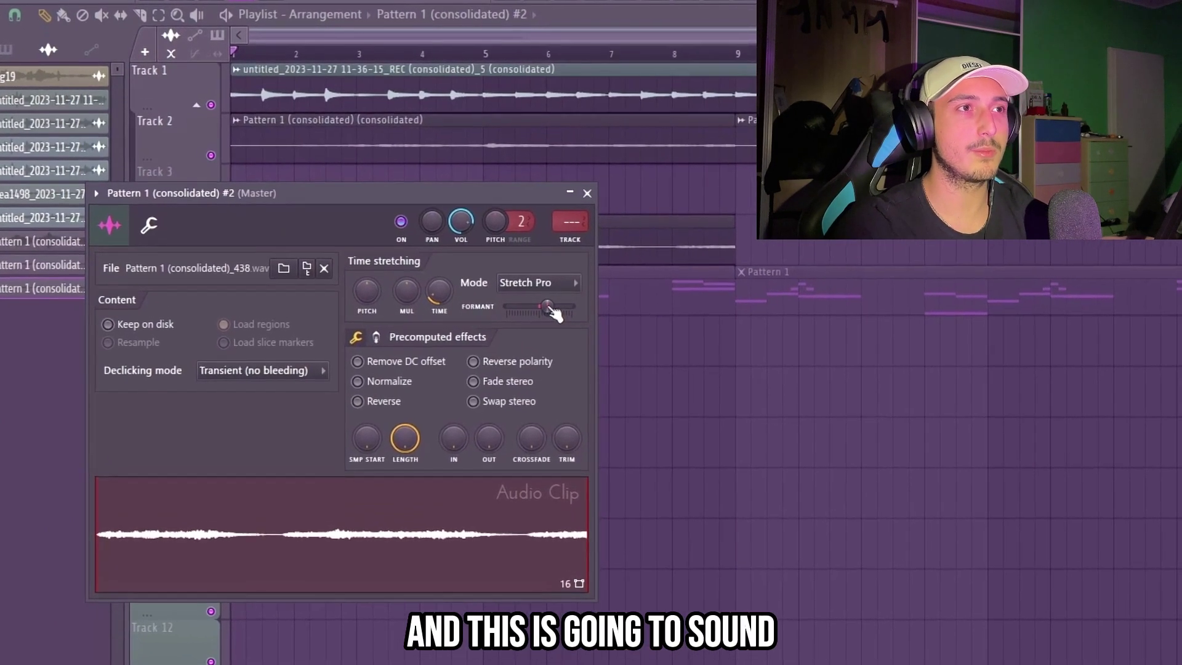
key(Escape)
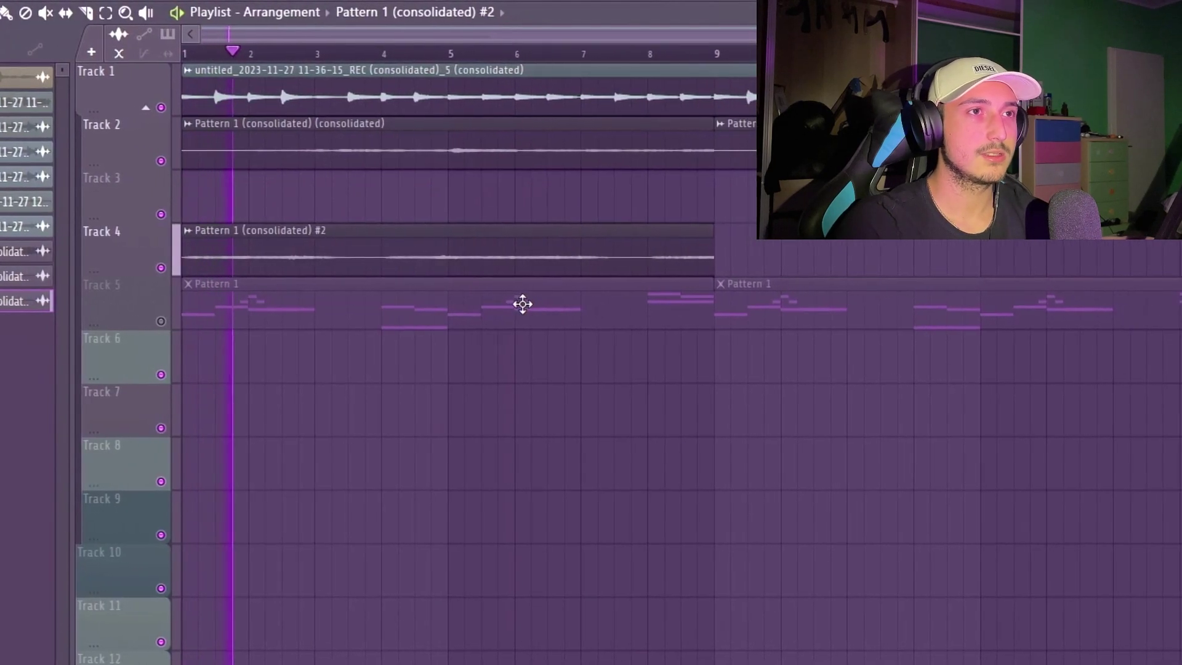
key(ctrl+b)
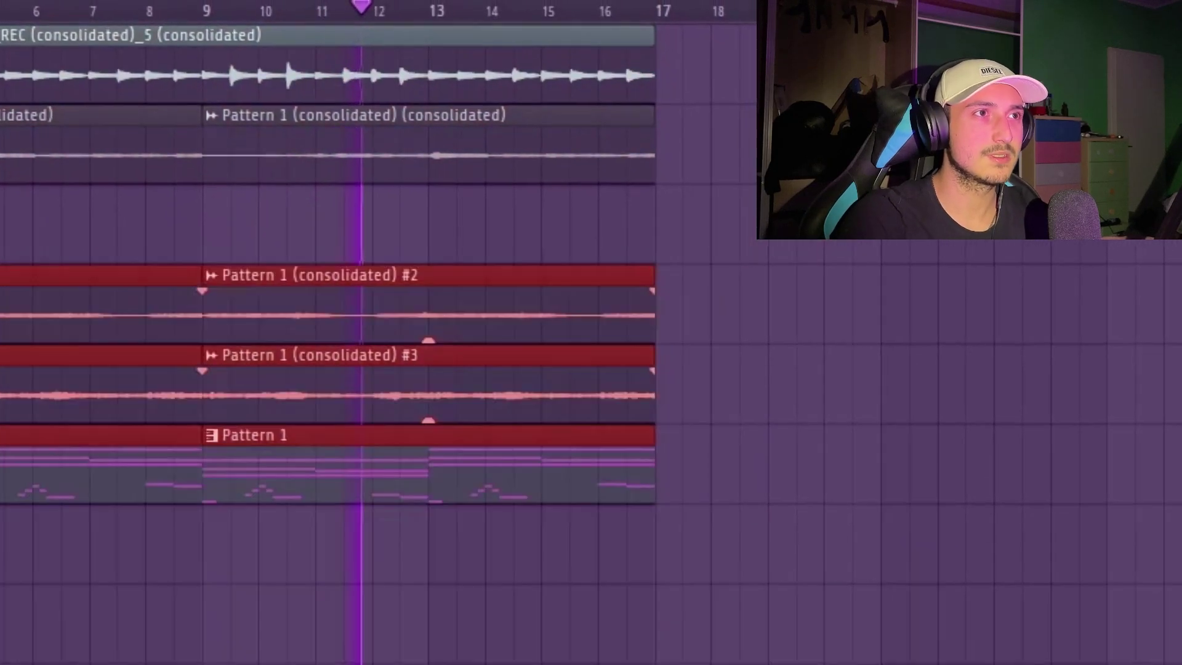
Select all five playlist clips to consolidate them into one audio clip.
drag(12, 105, 518, 177)
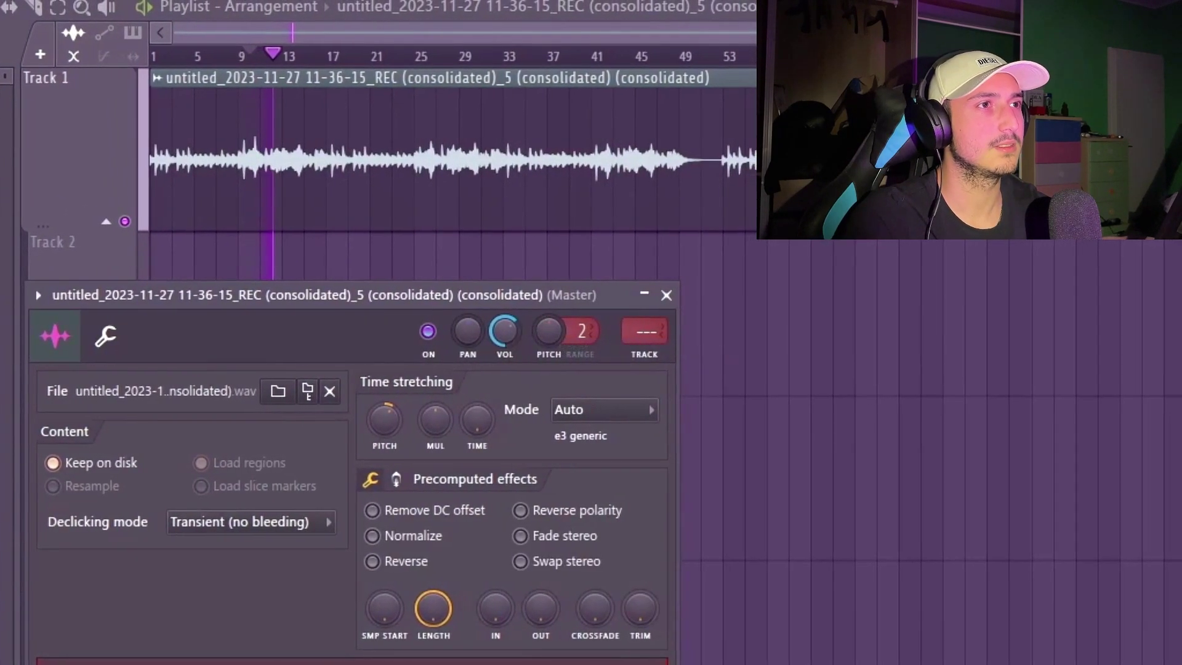
Set the consolidated clip's time stretching mode to Stretch.
click(536, 410)
click(573, 476)
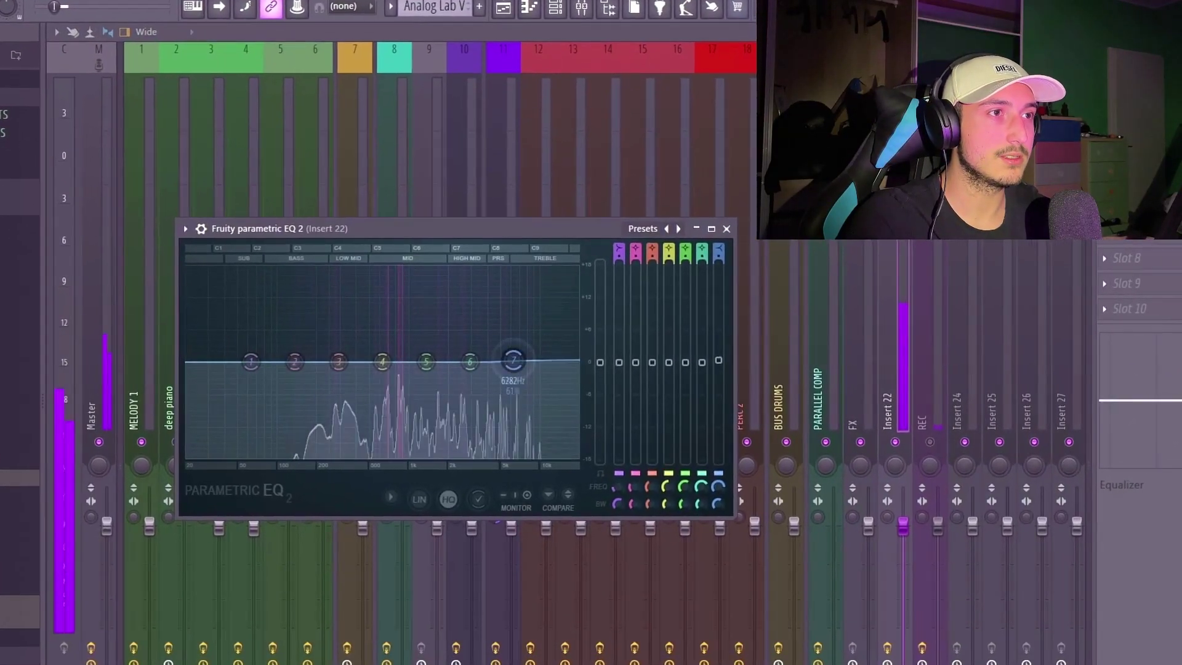
Cut highs and lows on Insert 22's EQ, boost band 6 to 1498 Hz, and lower Humanizer pitch variation.
drag(514, 363, 519, 392)
drag(236, 360, 296, 419)
drag(463, 358, 463, 311)
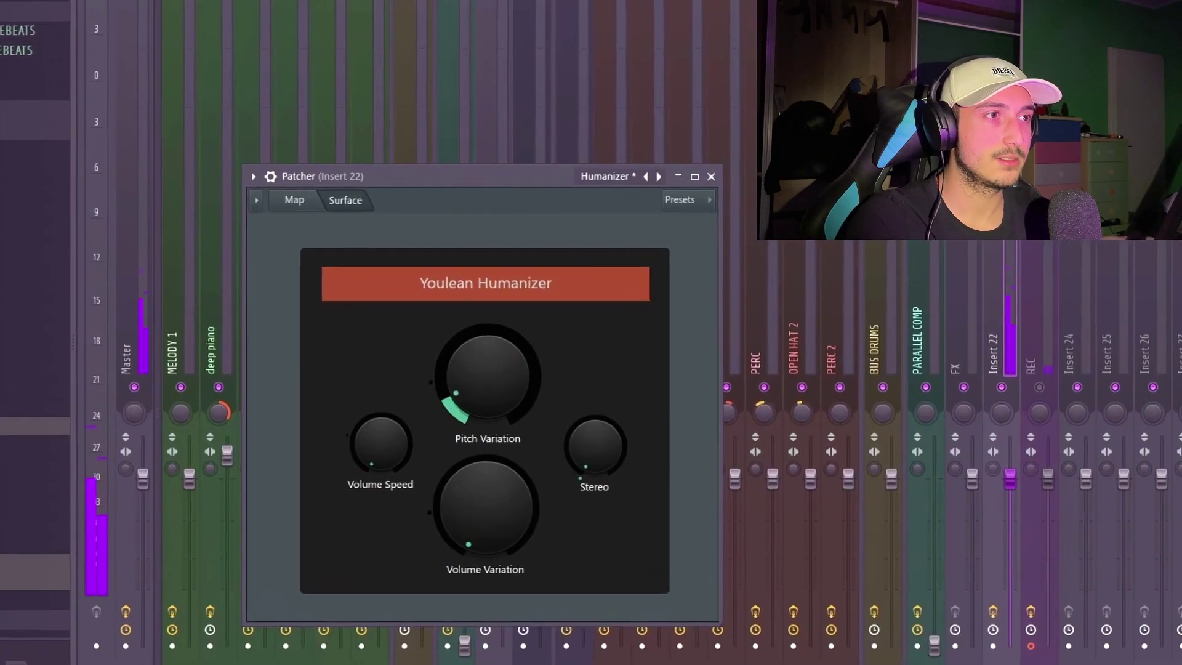
drag(371, 424, 377, 437)
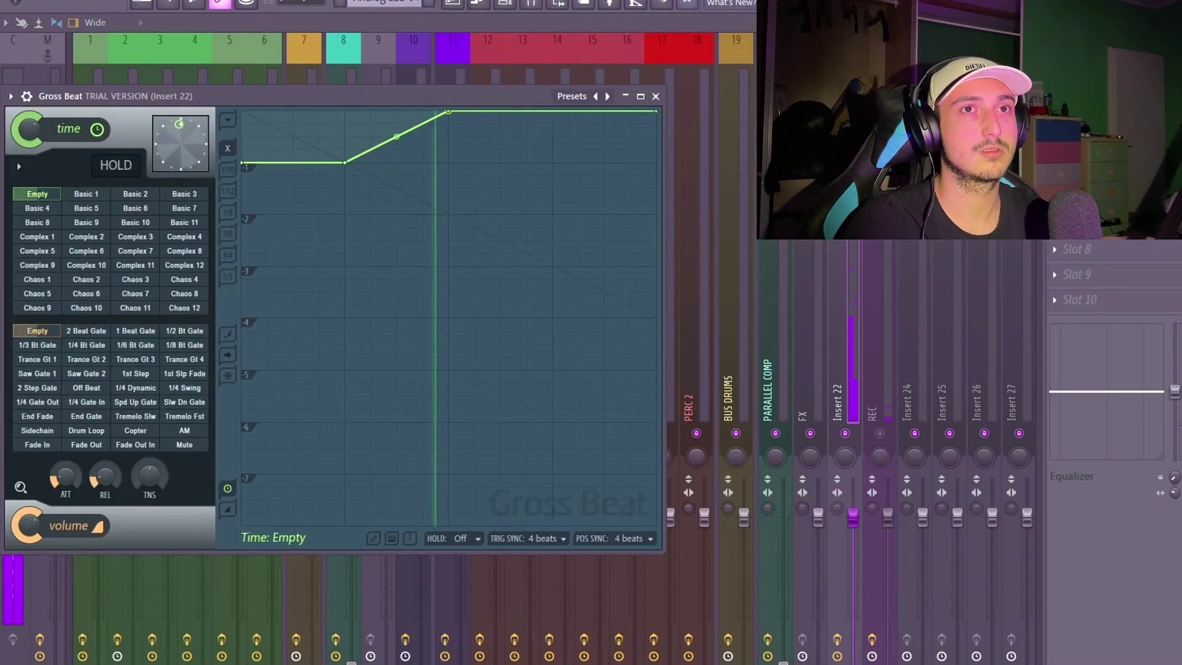
Apply Gross Beat's 1 Beat Gate volume preset, leaving the time envelope Empty.
click(136, 330)
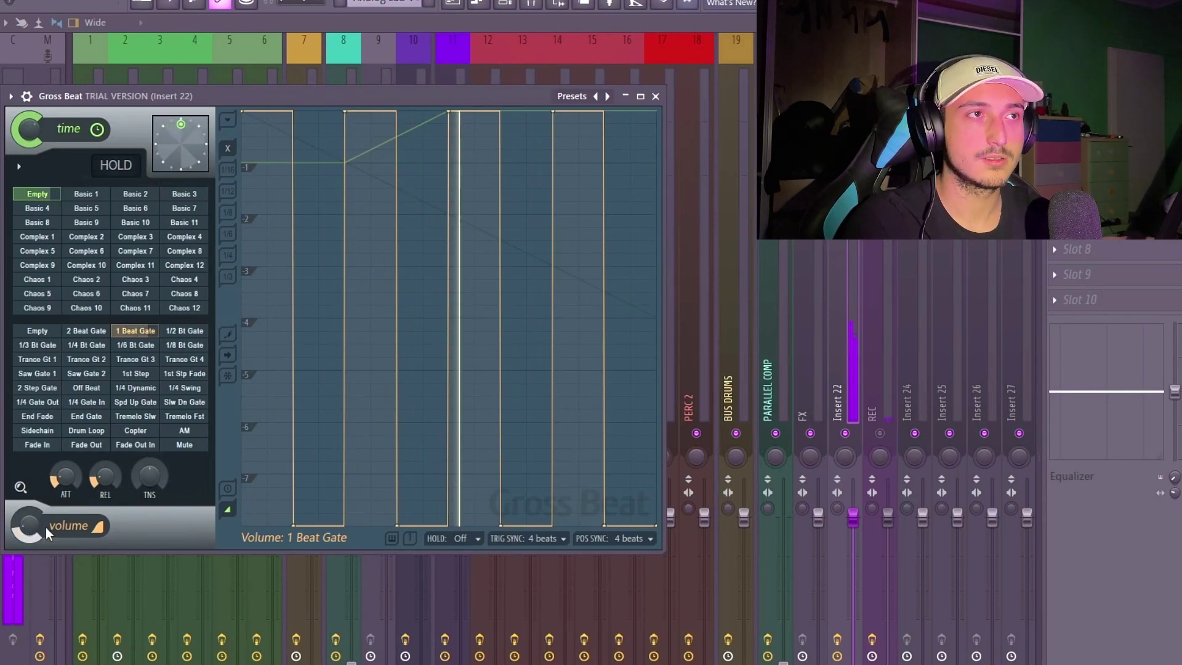
click(53, 196)
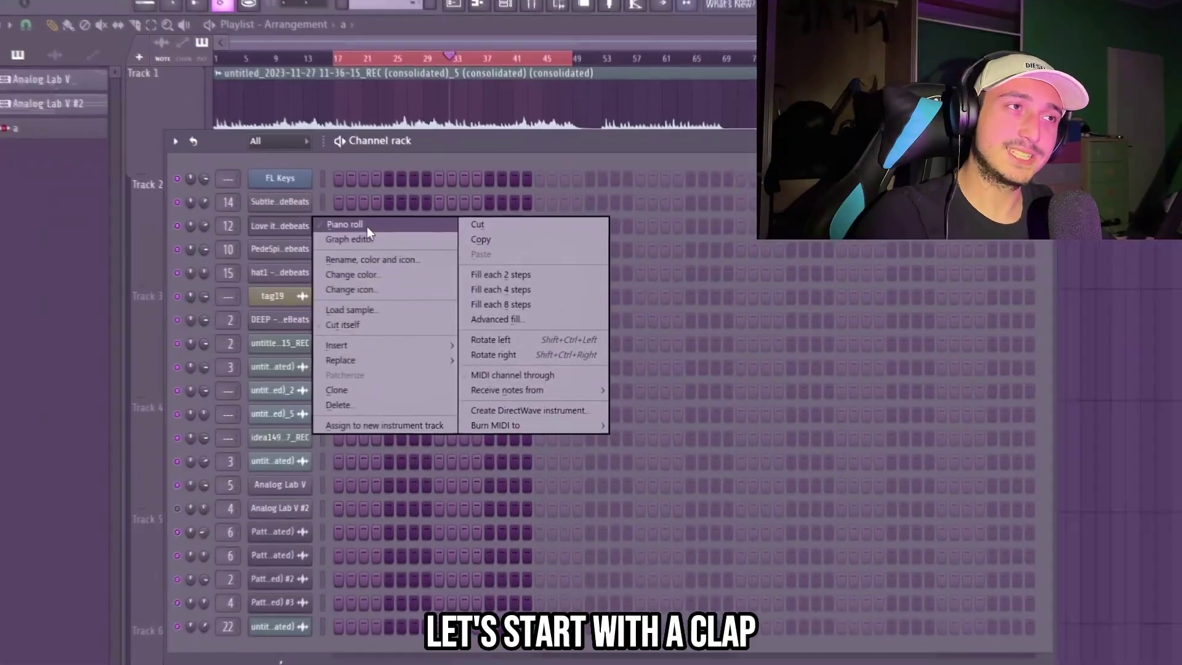
Draw four short C5 hi-hat notes at the start of the bar.
drag(246, 348, 293, 363)
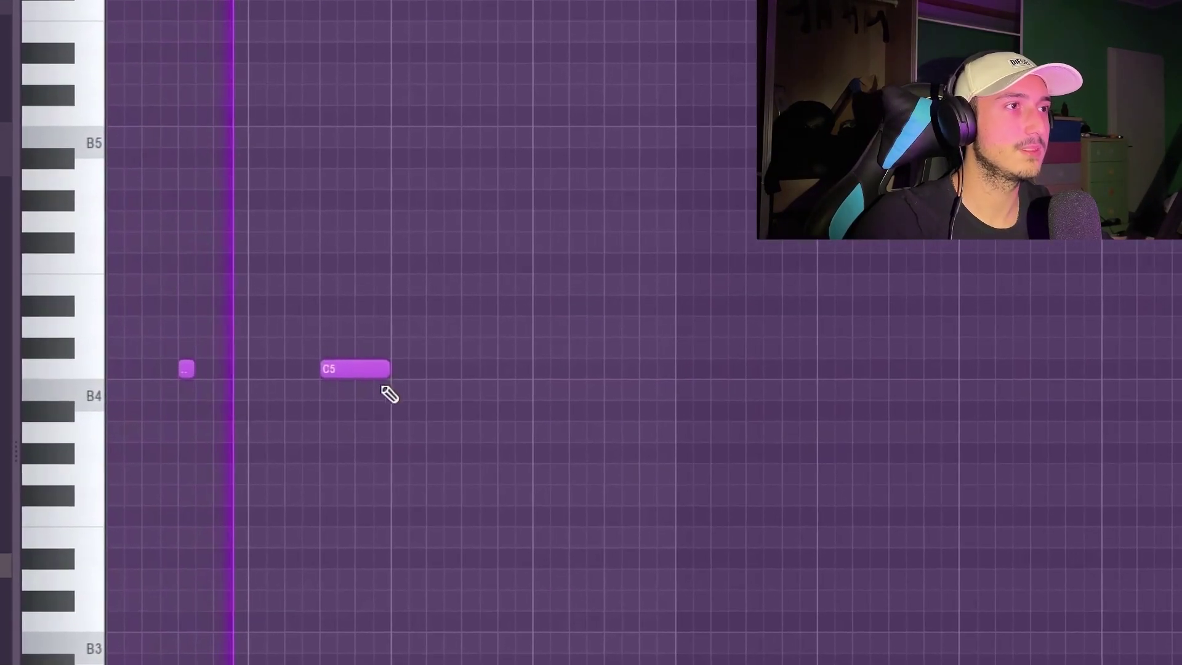
drag(388, 368, 328, 368)
click(471, 369)
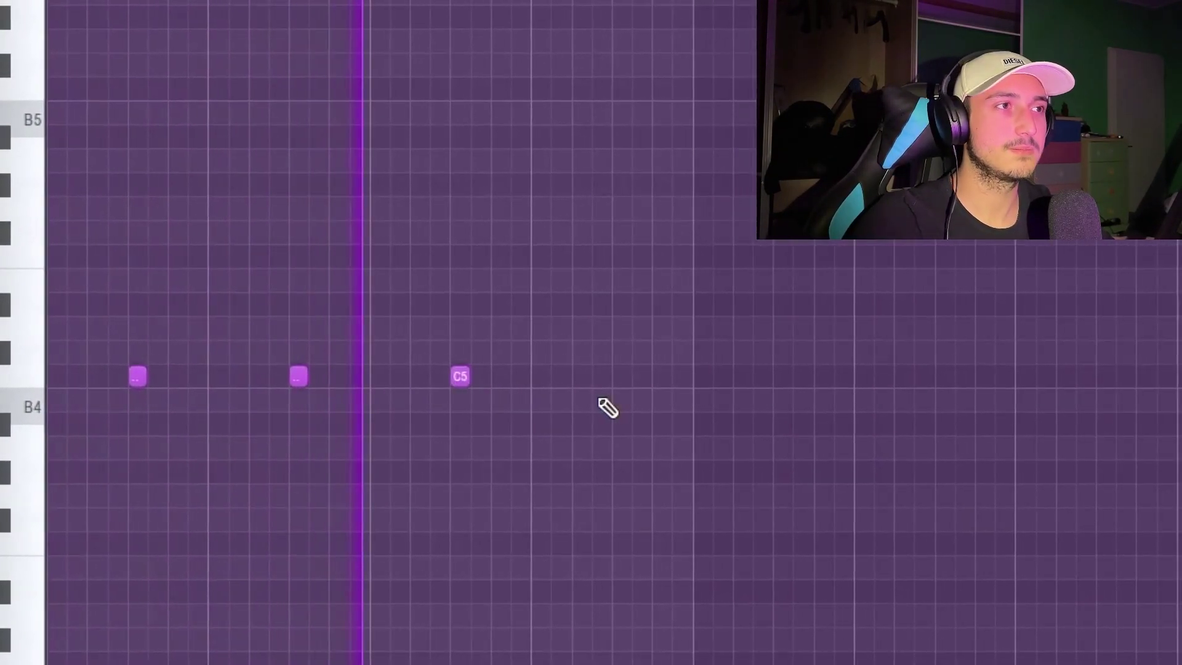
click(525, 381)
click(588, 378)
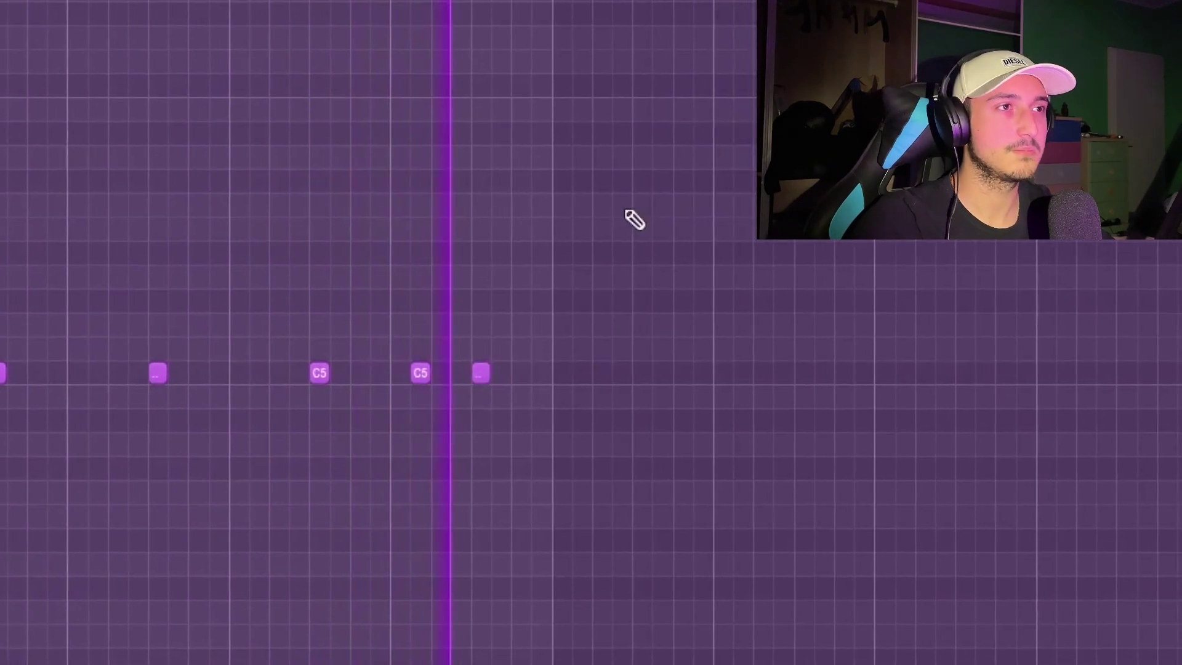
Duplicate the C5 notes to the right, add one more, and select all the notes.
key(ctrl+b)
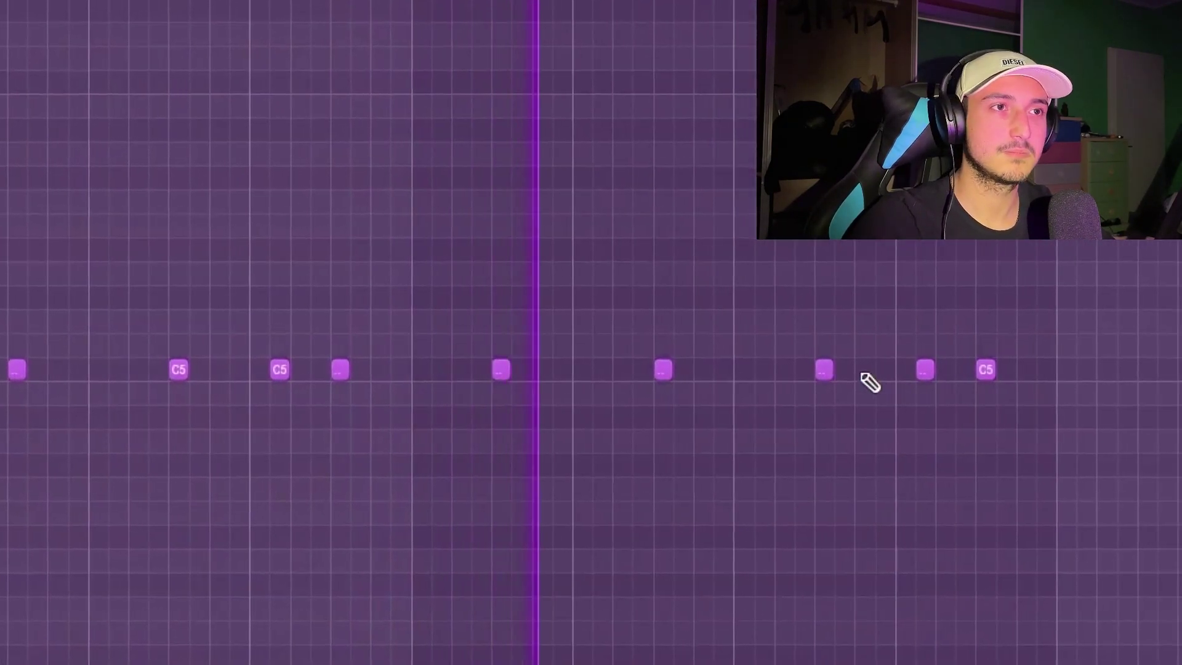
click(688, 368)
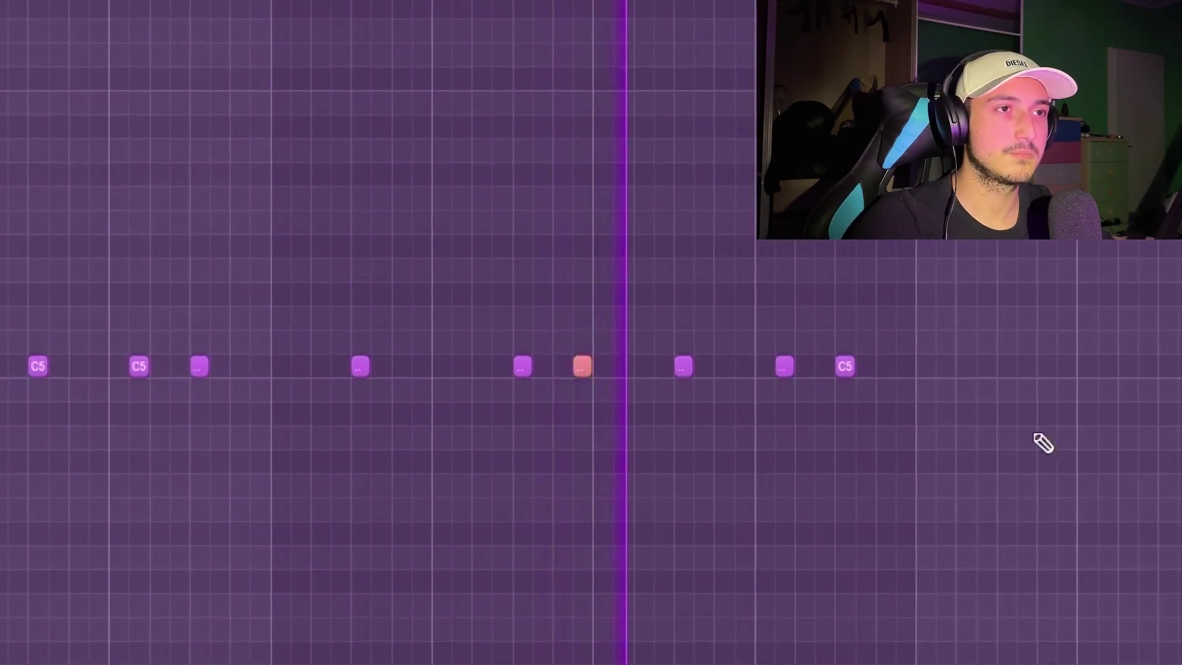
key(ctrl+a)
drag(19, 139, 893, 383)
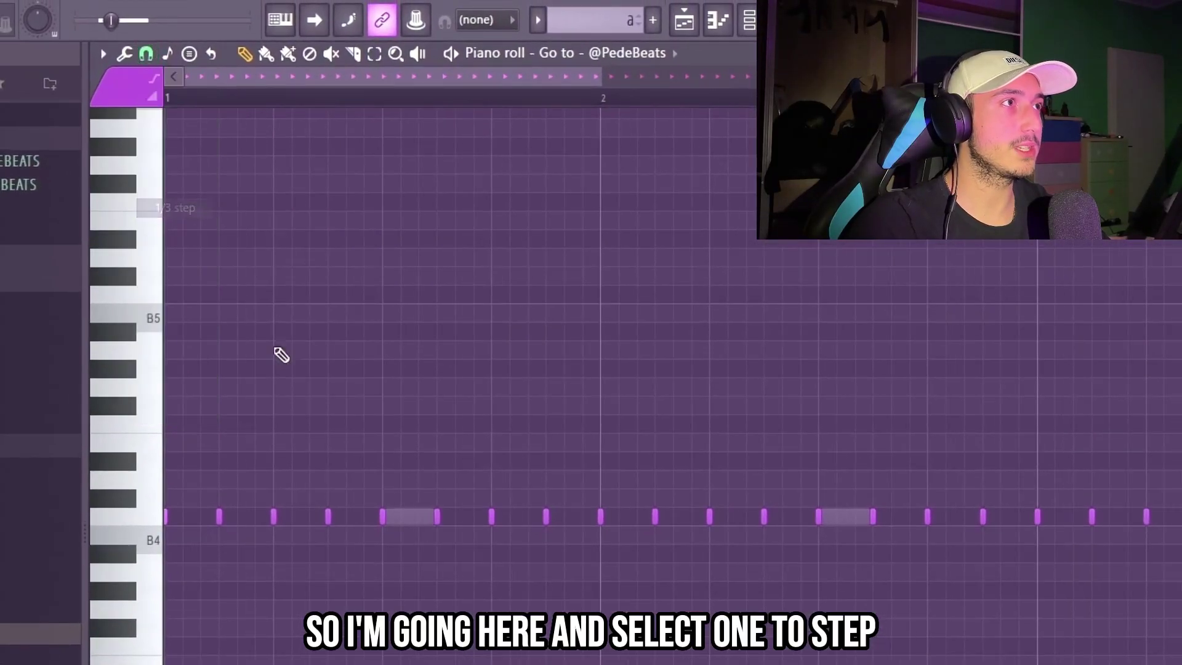
Select a C5 note and repeat it into a quick triplet roll between the hi-hat notes.
drag(375, 352, 314, 271)
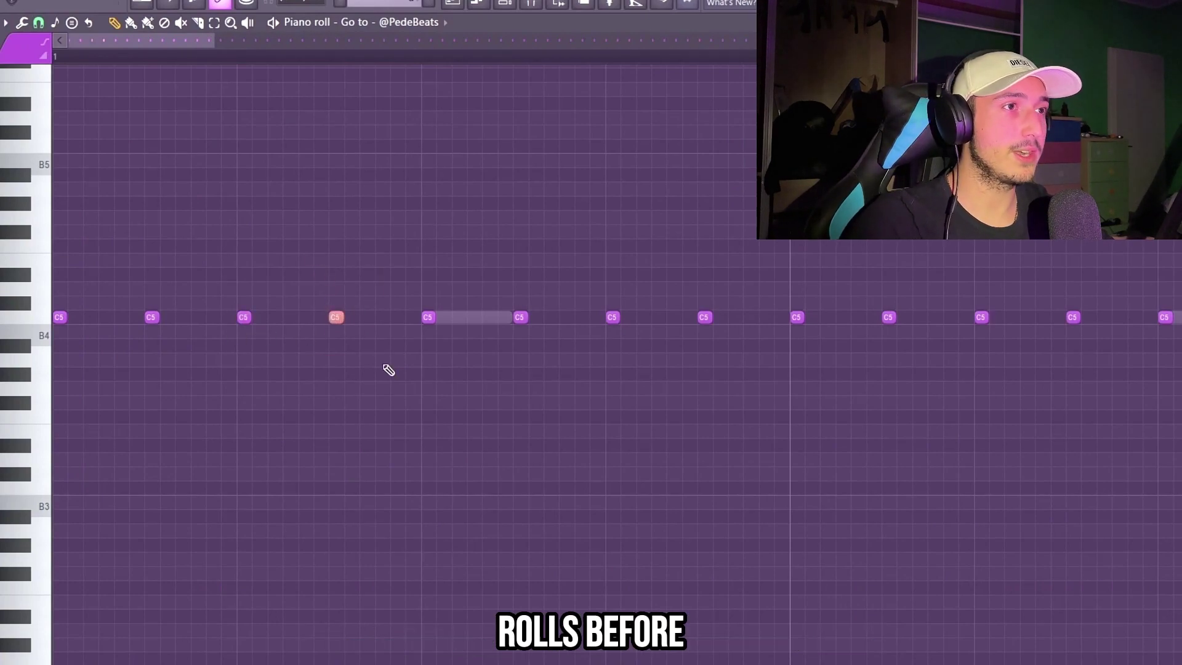
click(352, 317)
key(space)
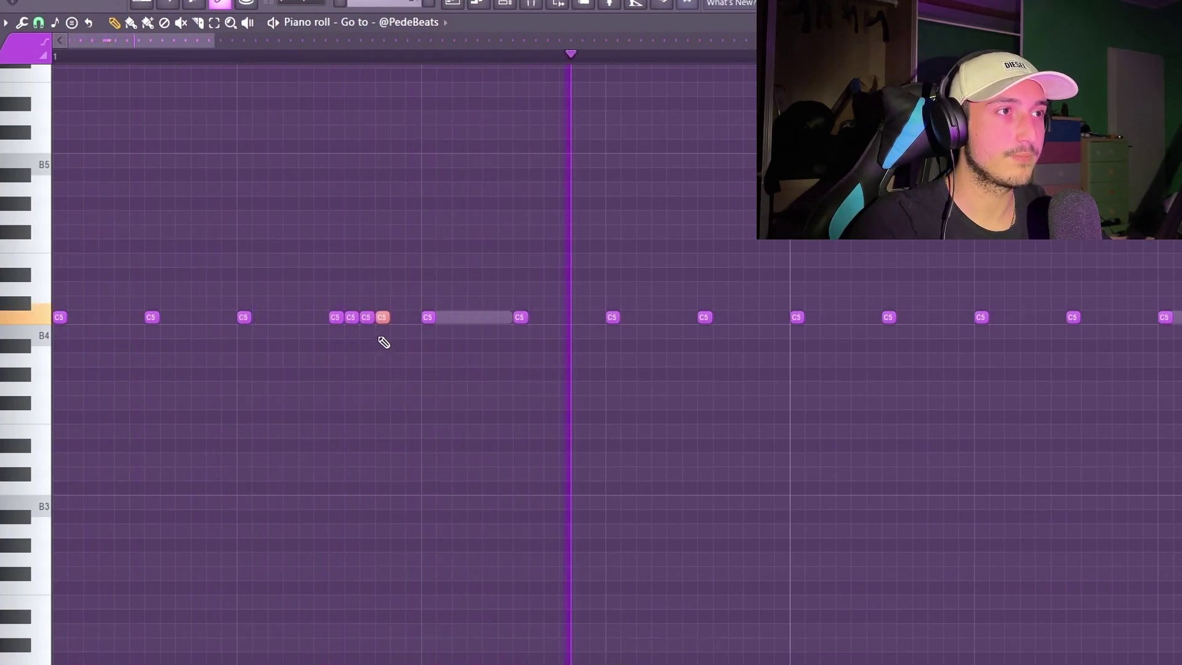
scroll(457, 420, down, 5)
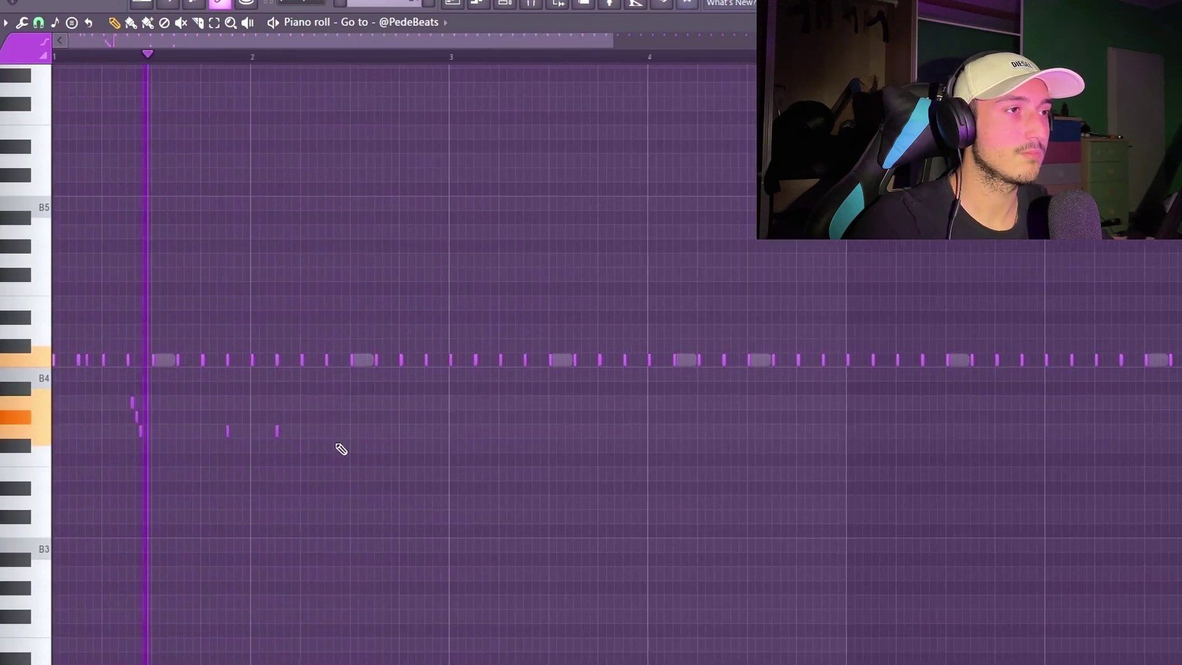
scroll(627, 281, up, 3)
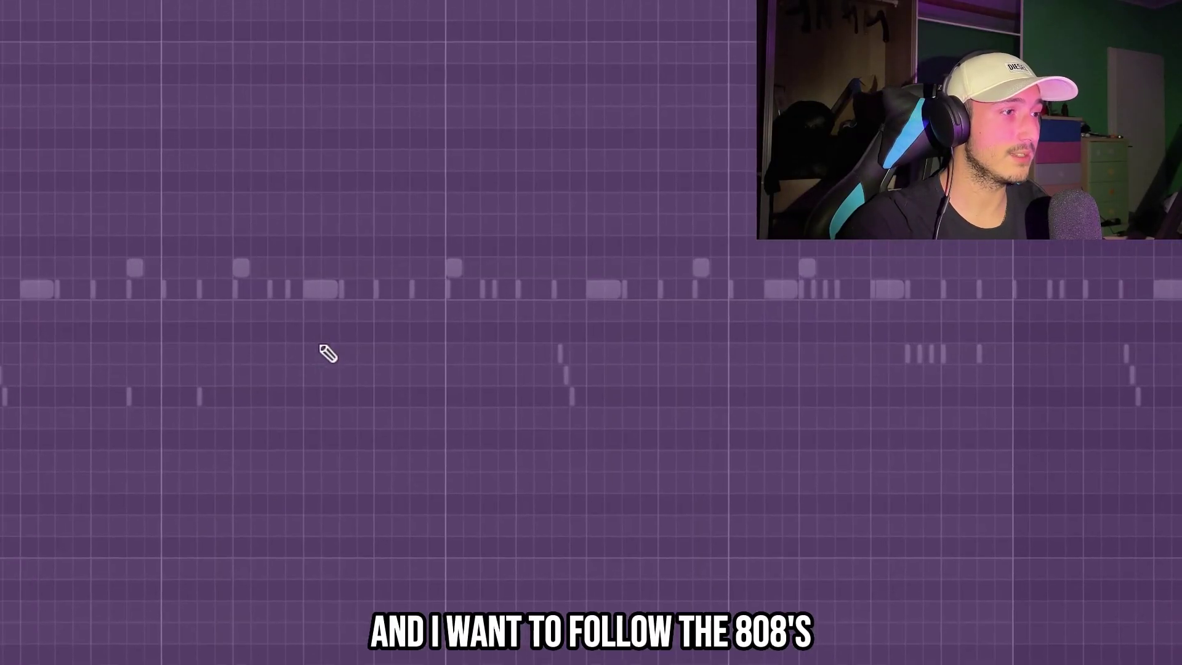
Draw sparse C5 notes two bars apart in the new pattern, select them, and add one more at the end.
click(291, 313)
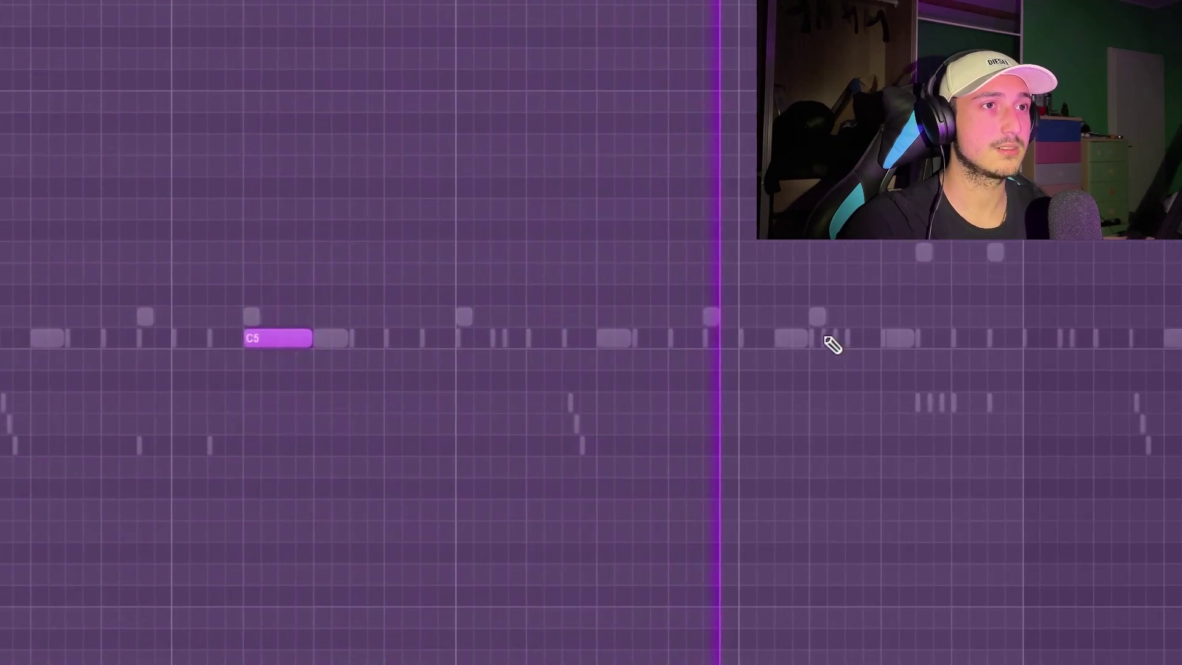
click(862, 340)
scroll(377, 141, down, 2)
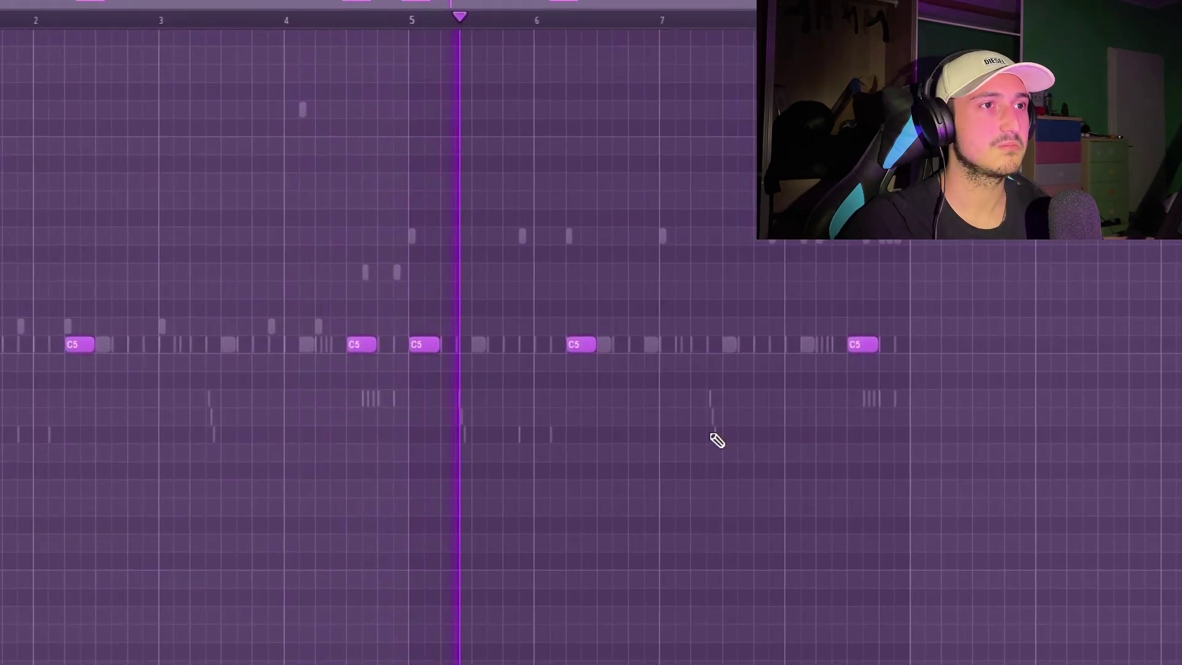
key(ctrl+a)
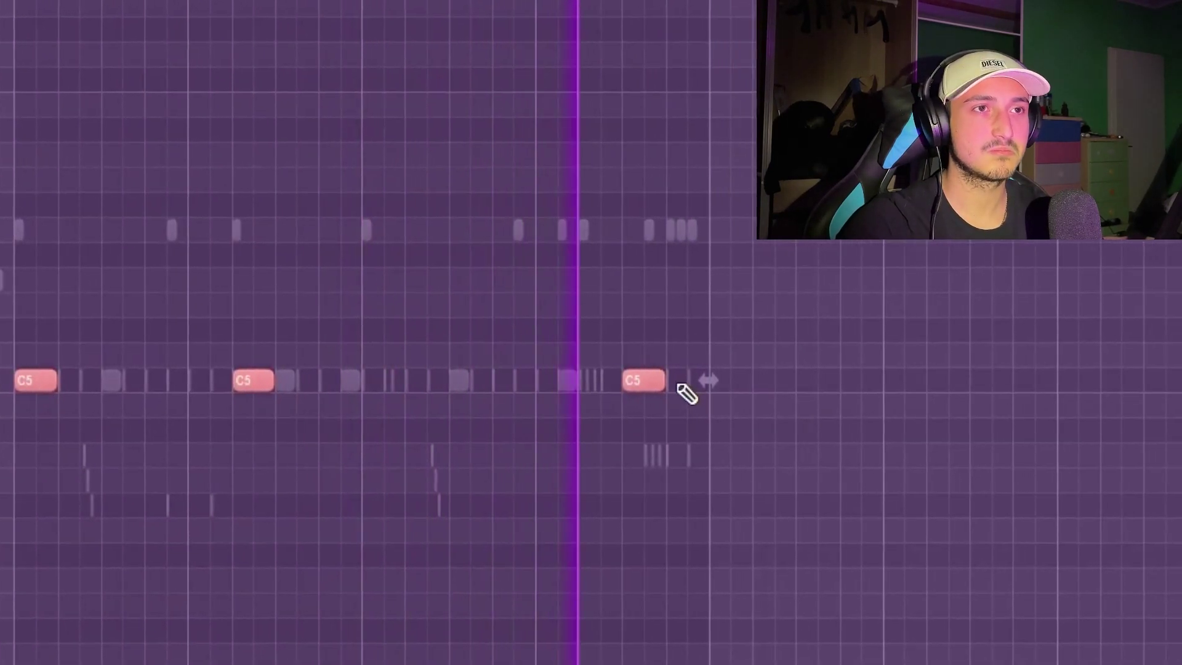
click(719, 382)
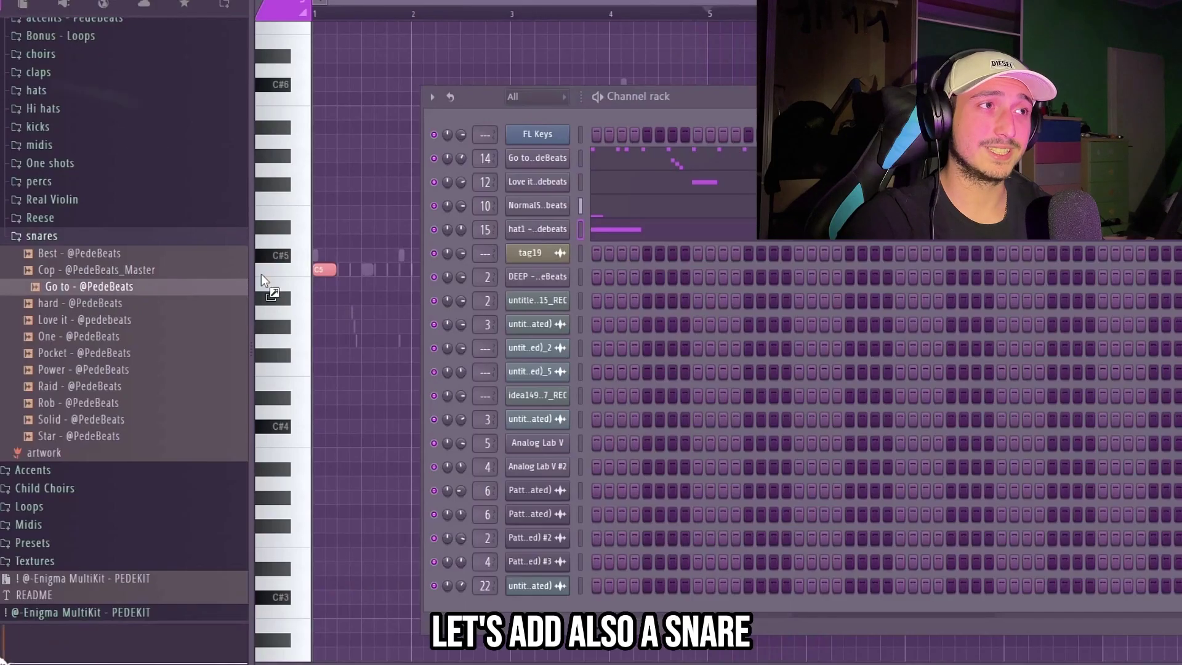